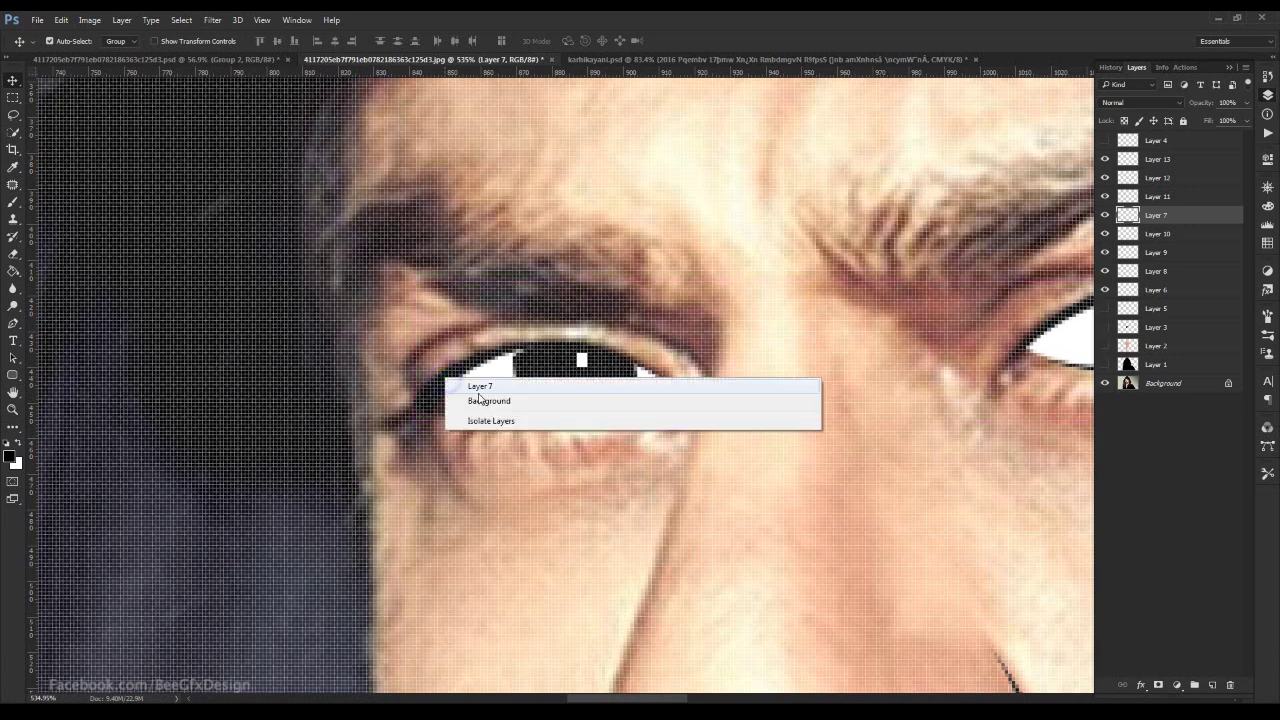
- Bring Layer 7, which belongs to the eye drawing, to the top of the layer stack
left_click(478, 380)
key("ctrl+z")
key("ctrl+shift+bracketright")
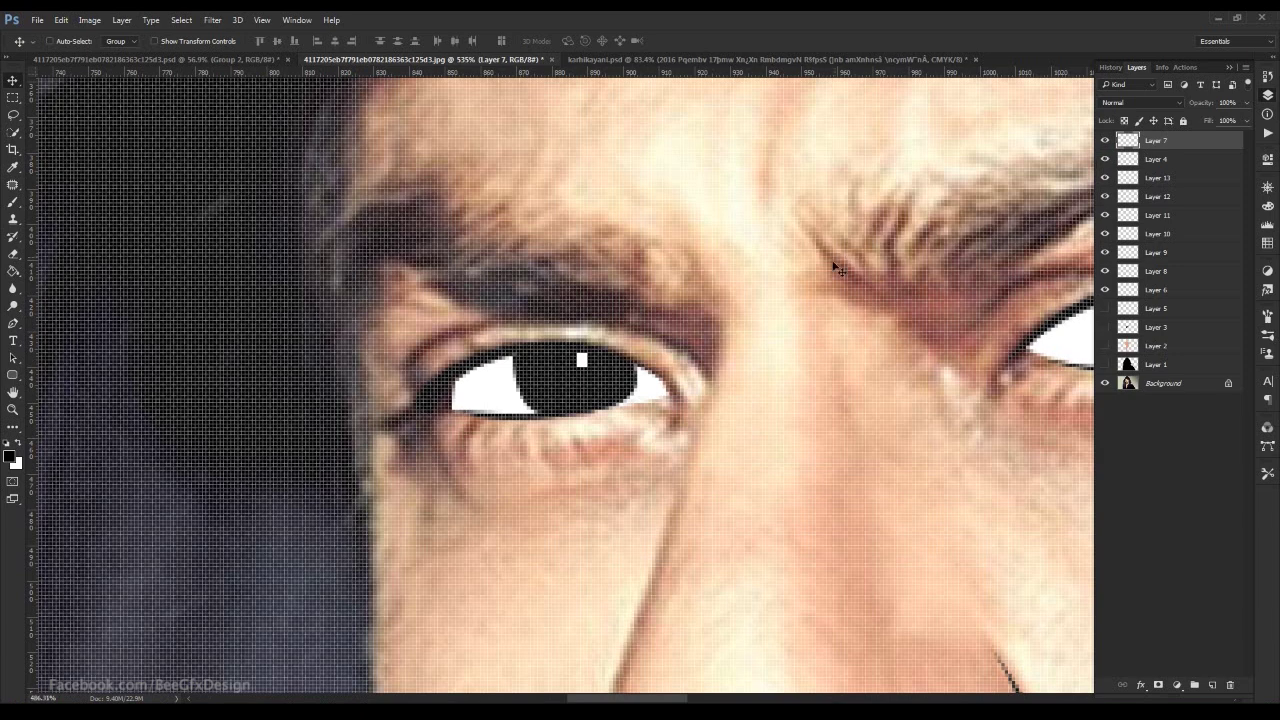
scroll(840, 260, "down", 5)
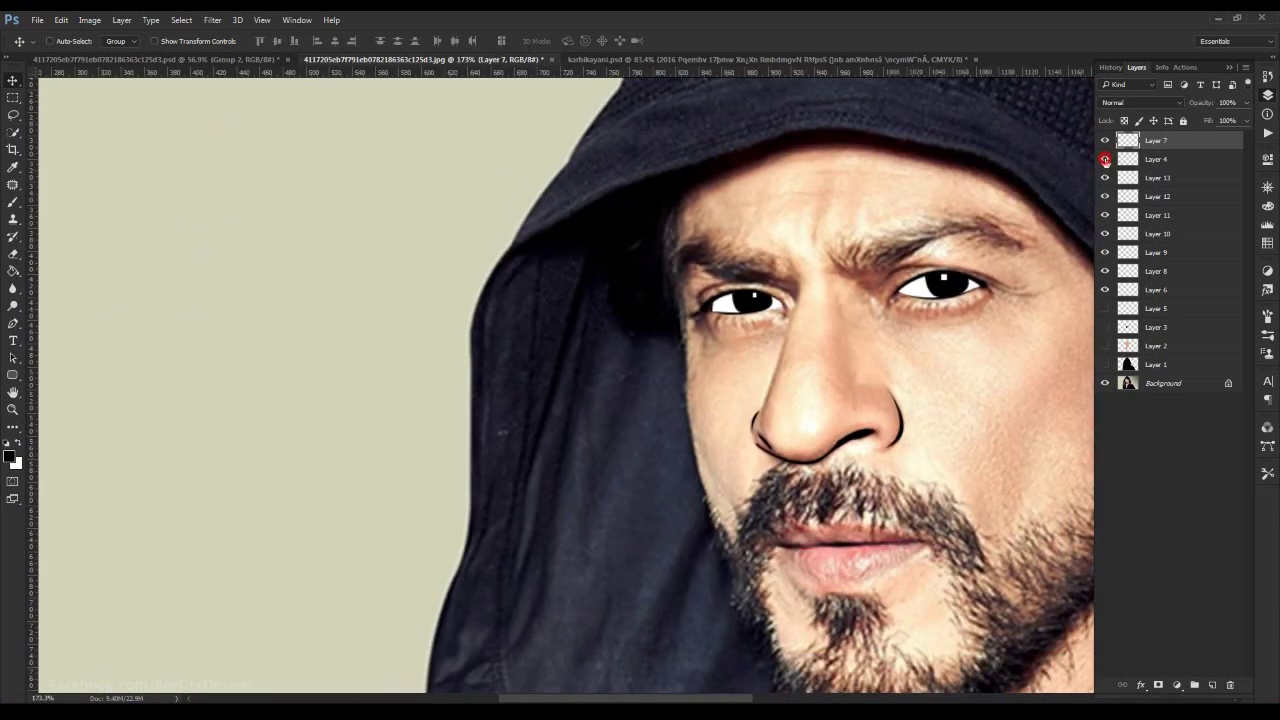
- Make the beard layer (Layer 3) and the lips layer (Layer 5) visible again
key("space")
left_click_drag(943, 370, 1093, 371)
left_click(1106, 328)
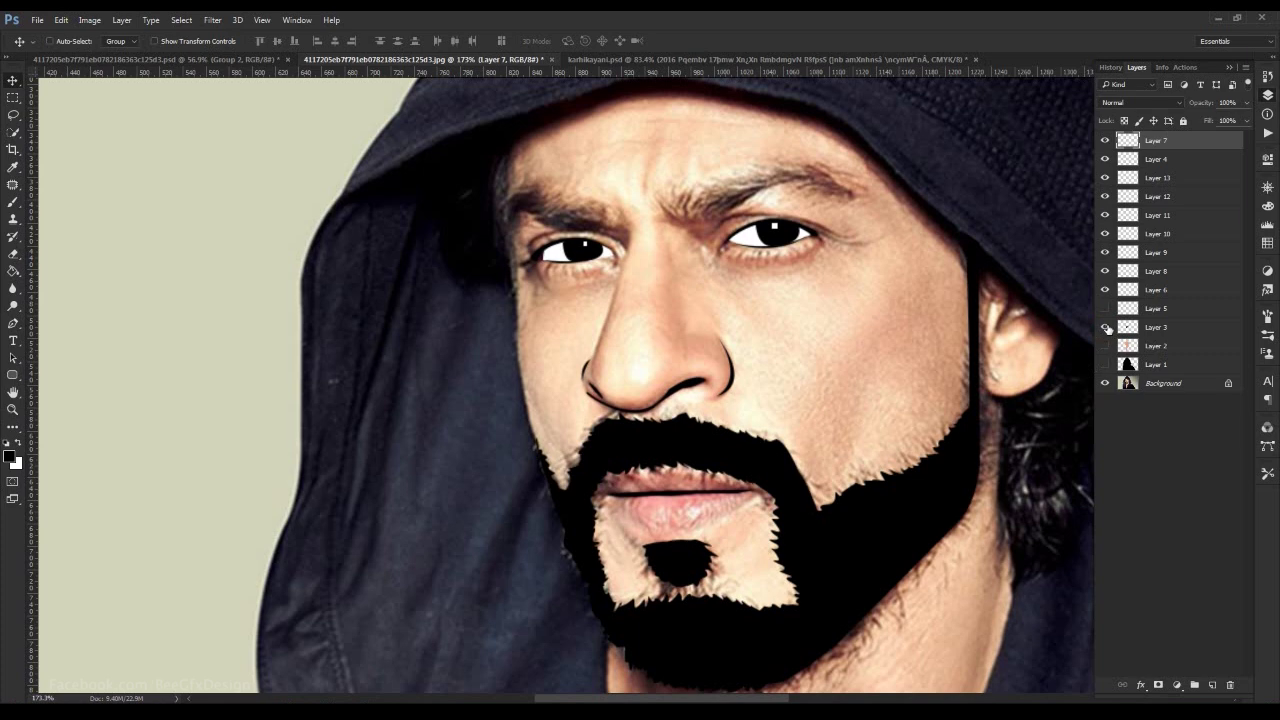
left_click(1106, 309)
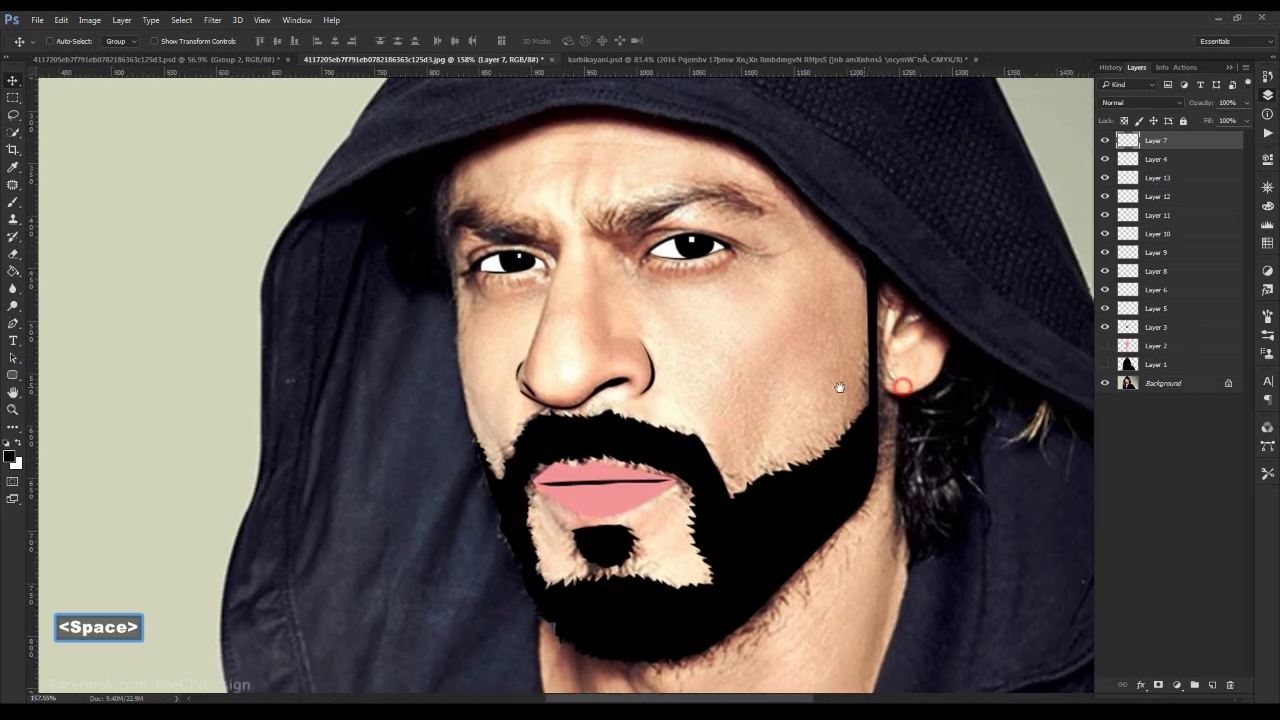
- Outline a small inner shadow on the ear with the Pen tool, fill it with black and deselect
left_click_drag(838, 300, 841, 290)
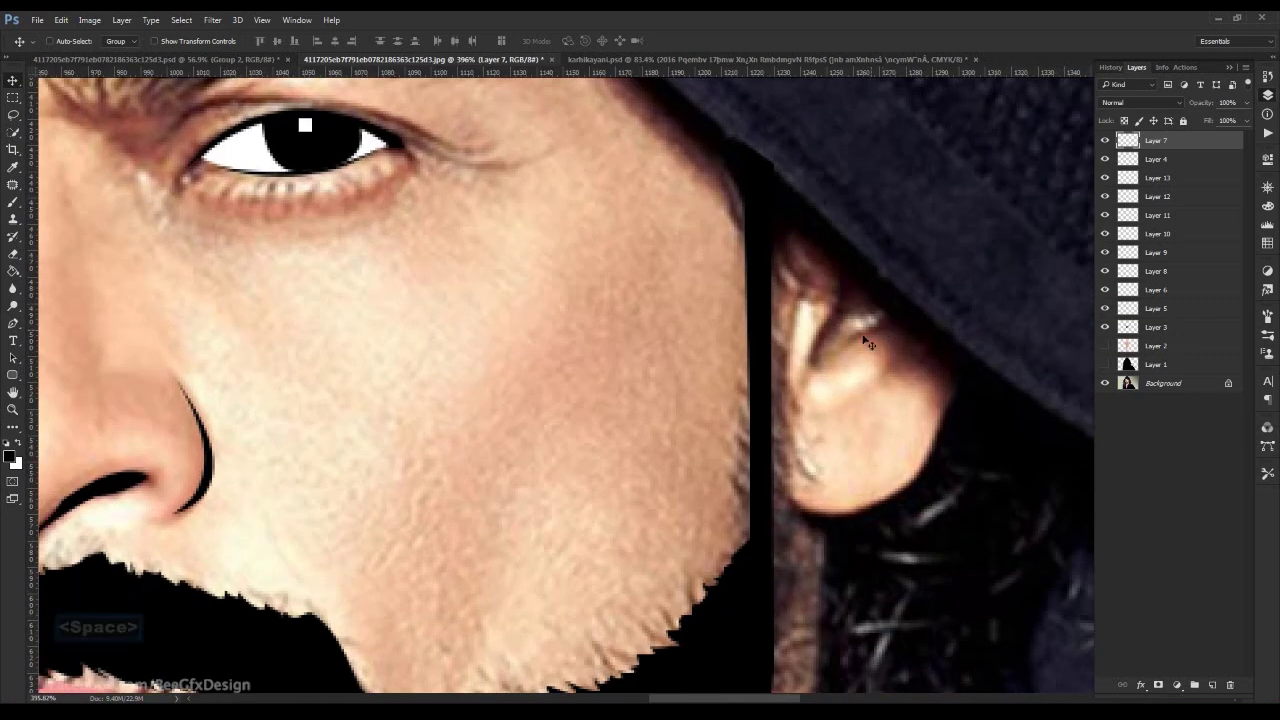
key("p")
left_click(842, 274)
left_click_drag(810, 361, 870, 311)
left_click(842, 274)
key("ctrl+Return")
key("alt+Delete")
key("ctrl+d")
scroll(927, 318, "down", 5)
key("v")
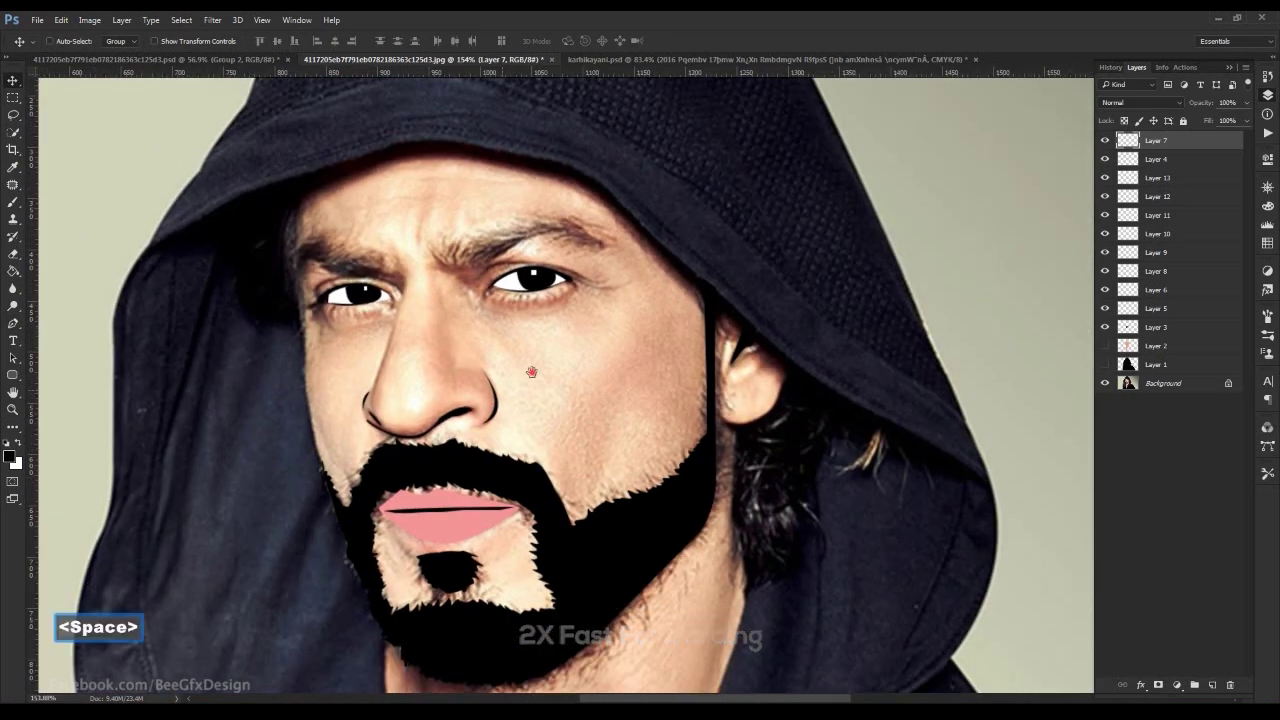
- Trace the eyebrow on the image's right side with the Pen tool, giving its inner end jagged hair tips and closing the path
left_click_drag(531, 372, 612, 325)
scroll(594, 262, "up", 5)
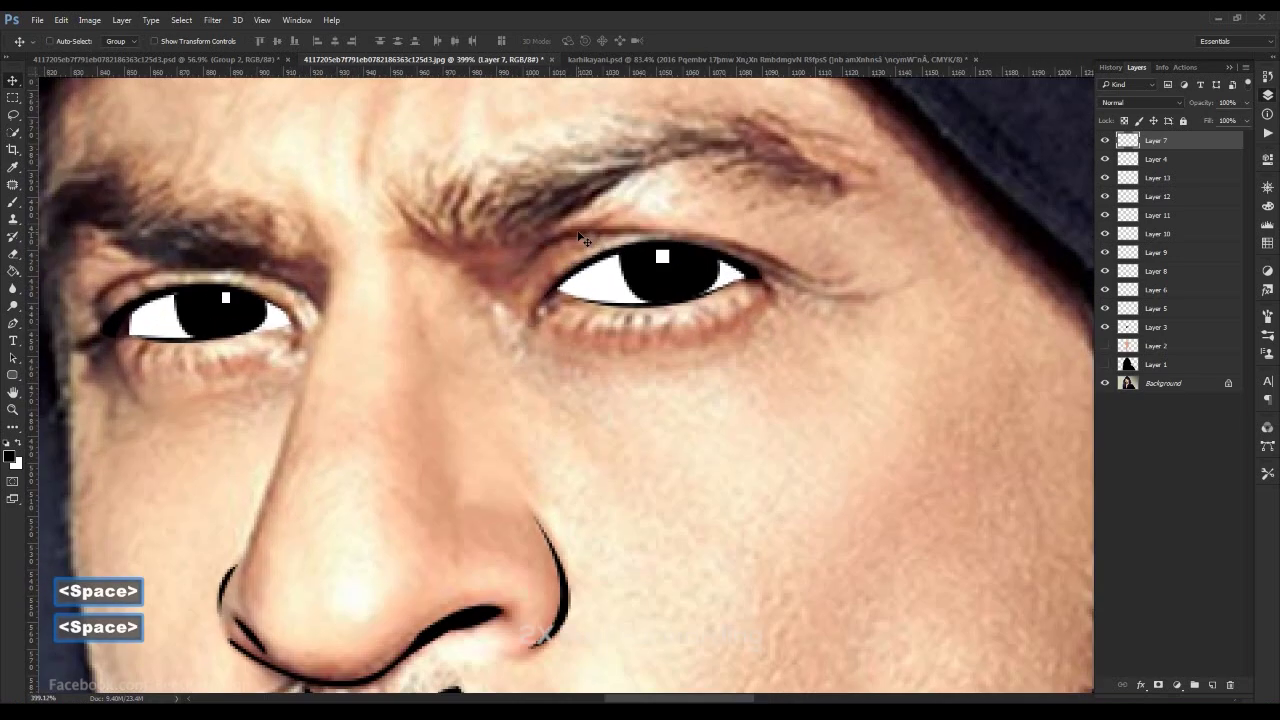
key("p")
scroll(577, 283, "up", 1)
key("F4")
left_click(533, 288)
left_click_drag(818, 210, 718, 216)
key("ctrl+z")
left_click_drag(815, 193, 728, 153)
left_click(597, 191)
left_click(500, 216)
left_click(465, 223)
left_click(457, 241)
left_click(420, 224)
left_click(388, 217)
left_click(343, 252)
left_click(366, 262)
key("ctrl+z")
left_click(385, 311)
left_click(446, 313)
left_click(508, 300)
left_click_drag(809, 194, 1114, 194)
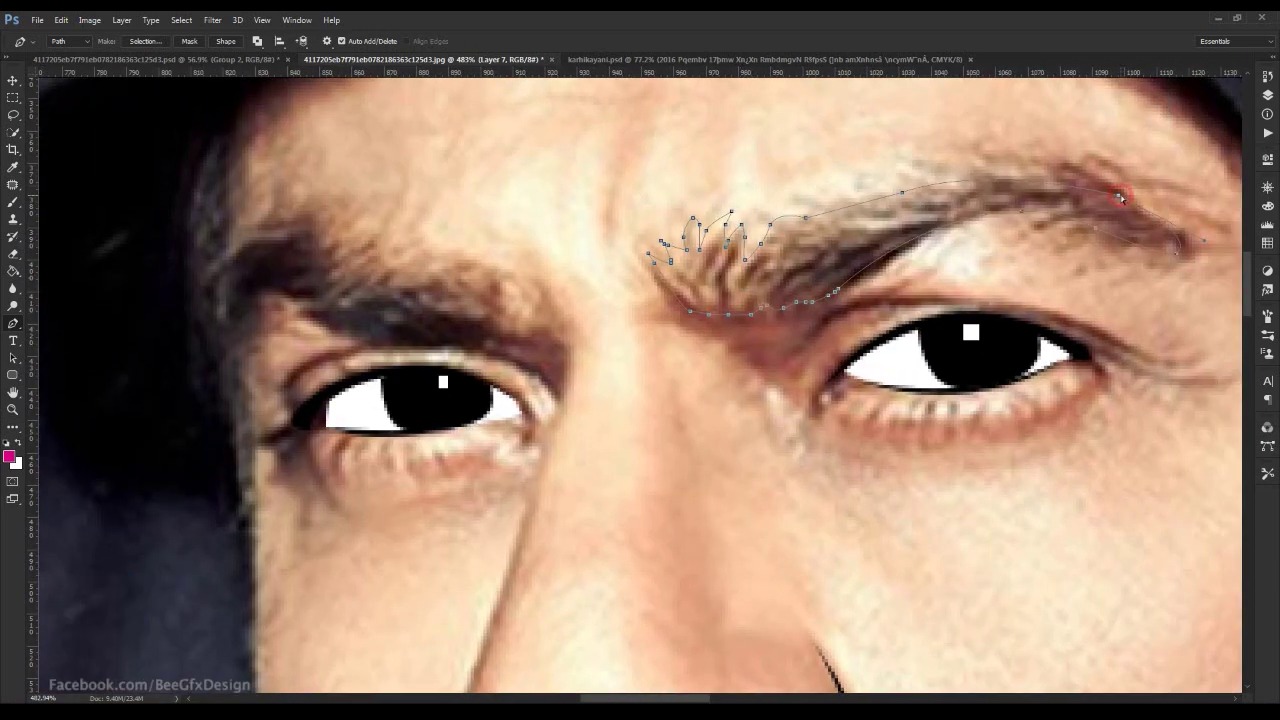
left_click(1097, 230)
- Convert the eyebrow path to a selection, fill it with black on a new layer and deselect
key("ctrl+Return")
key("ctrl+shift+n")
key("Return")
key("alt+Delete")
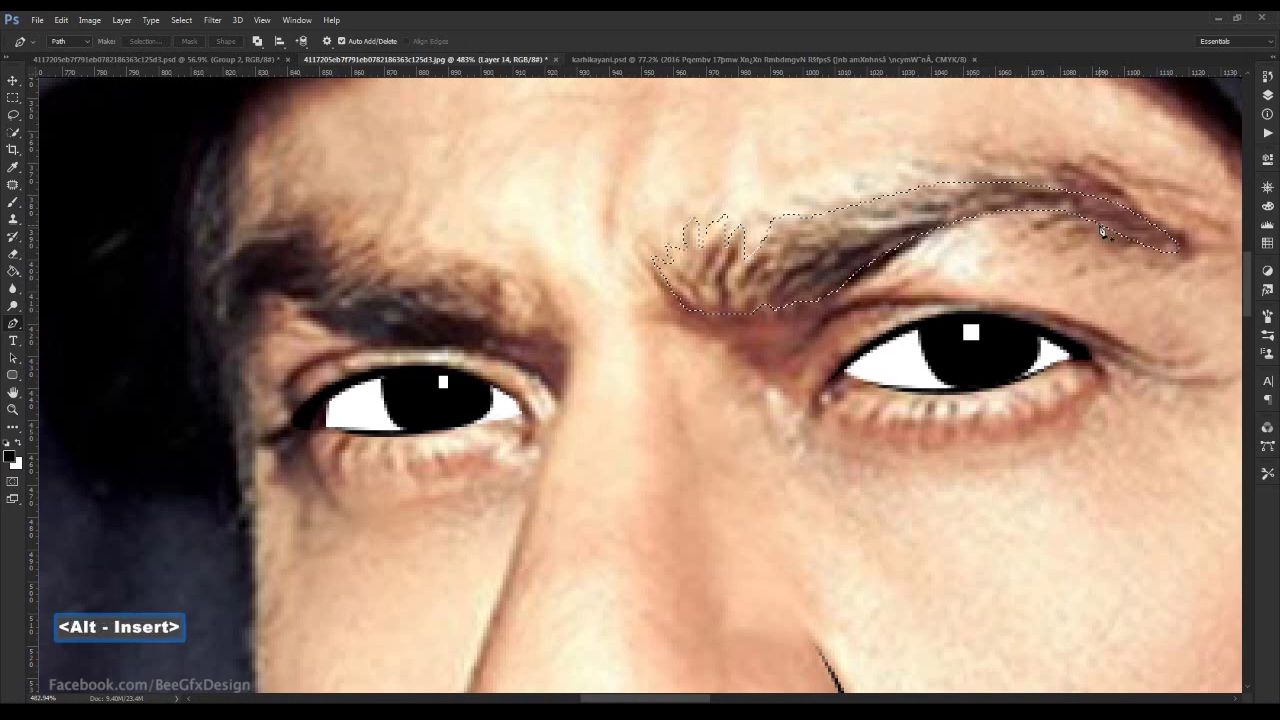
key("ctrl+d")
- Start the other eyebrow's outline at its outer end, toggling the skin layer (Layer 2) to check it against the face edge
key("F7")
left_click(229, 314)
left_click_drag(288, 298, 310, 318)
left_click(1105, 364)
left_click(1105, 364)
left_click(1105, 364)
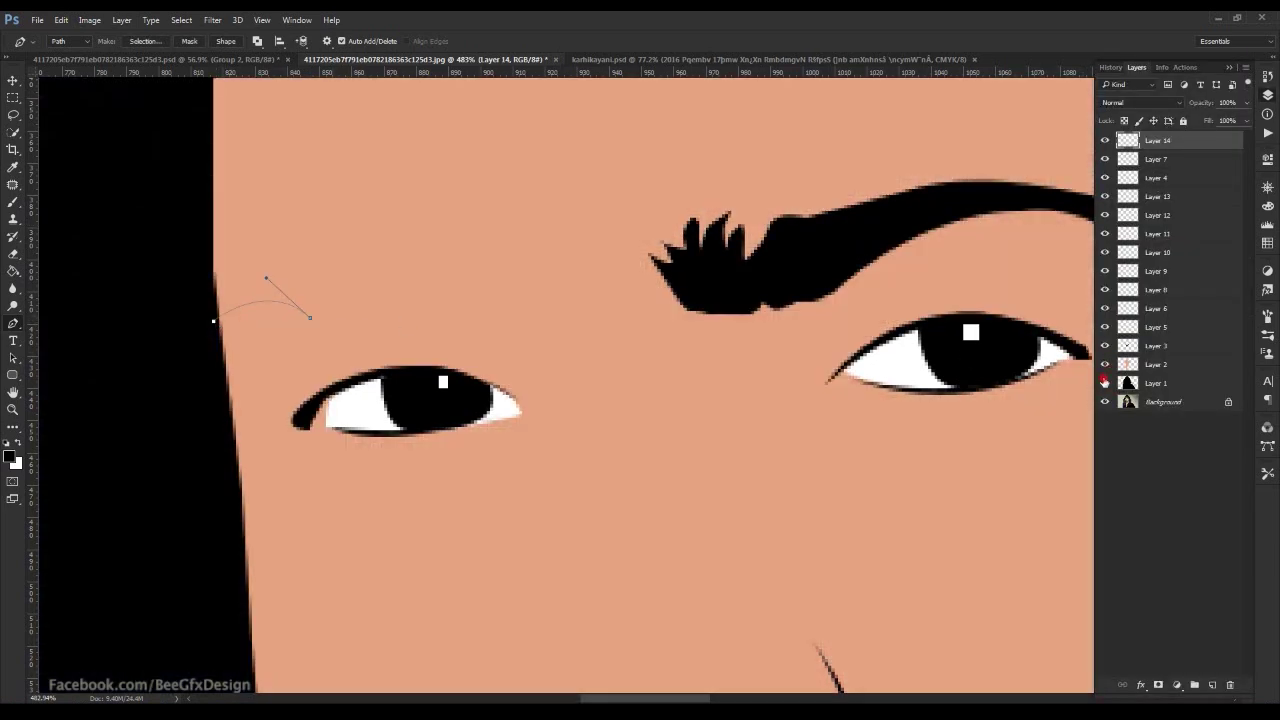
left_click(1105, 364)
- Complete the second eyebrow's outline with jagged hair tips at the inner end and a smooth curve around the outer end
left_click_drag(478, 341, 514, 322)
left_click(522, 287)
left_click(502, 269)
left_click(471, 260)
left_click(431, 268)
left_click(297, 237)
left_click(212, 260)
left_click(210, 295)
left_click(207, 330)
left_click_drag(211, 320, 319, 314)
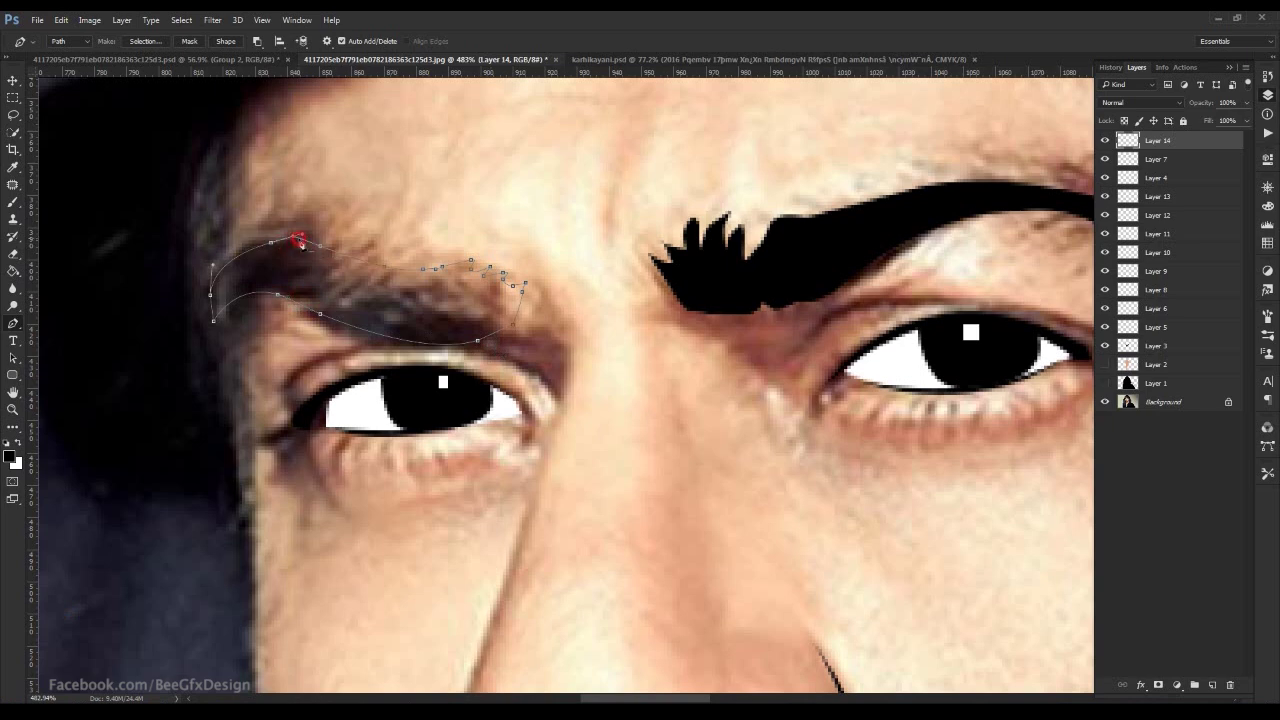
key("ctrl+z")
- Convert the second eyebrow's path to a selection, fill it with black on Layer 14 and deselect
key("ctrl+Return")
key("alt+Delete")
scroll(425, 265, "down", 2)
key("ctrl+d")
key("v")
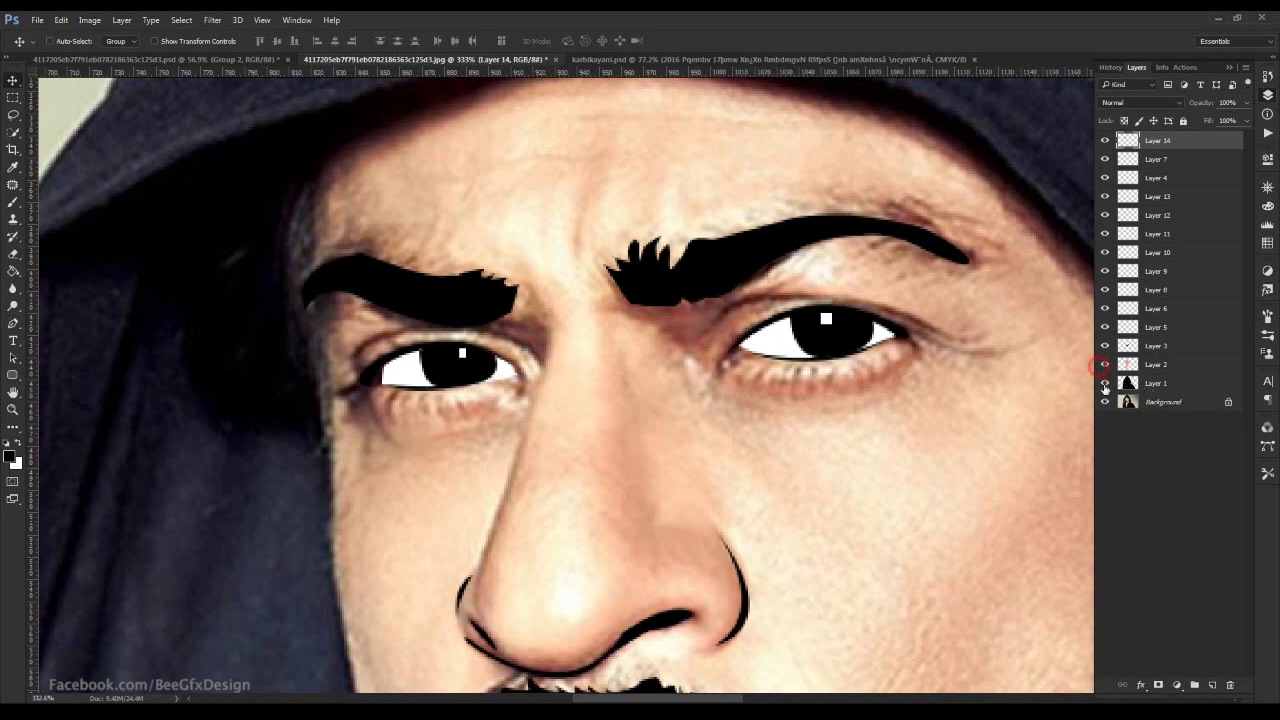
- Show Layer 1 and Layer 2 to review the whole flat portrait, and hide both layers again
left_click_drag(1105, 364, 1105, 383)
scroll(645, 365, "down", 5)
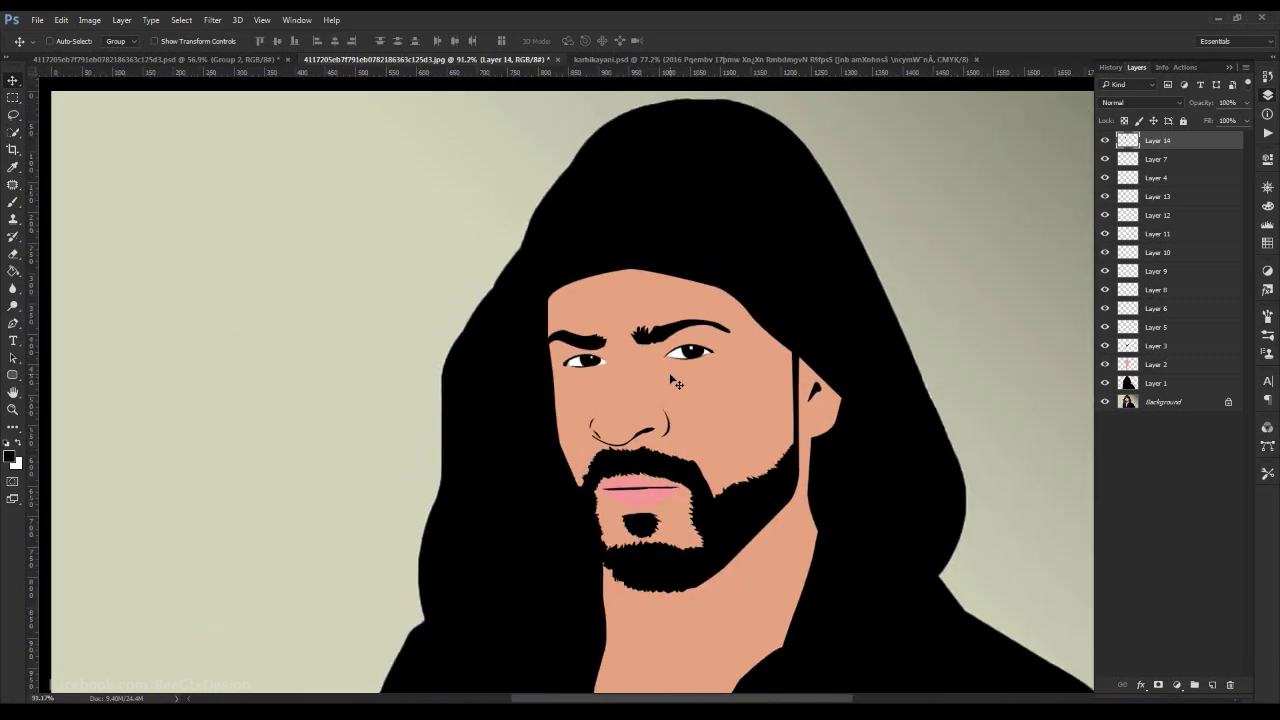
left_click_drag(1107, 381, 1105, 364)
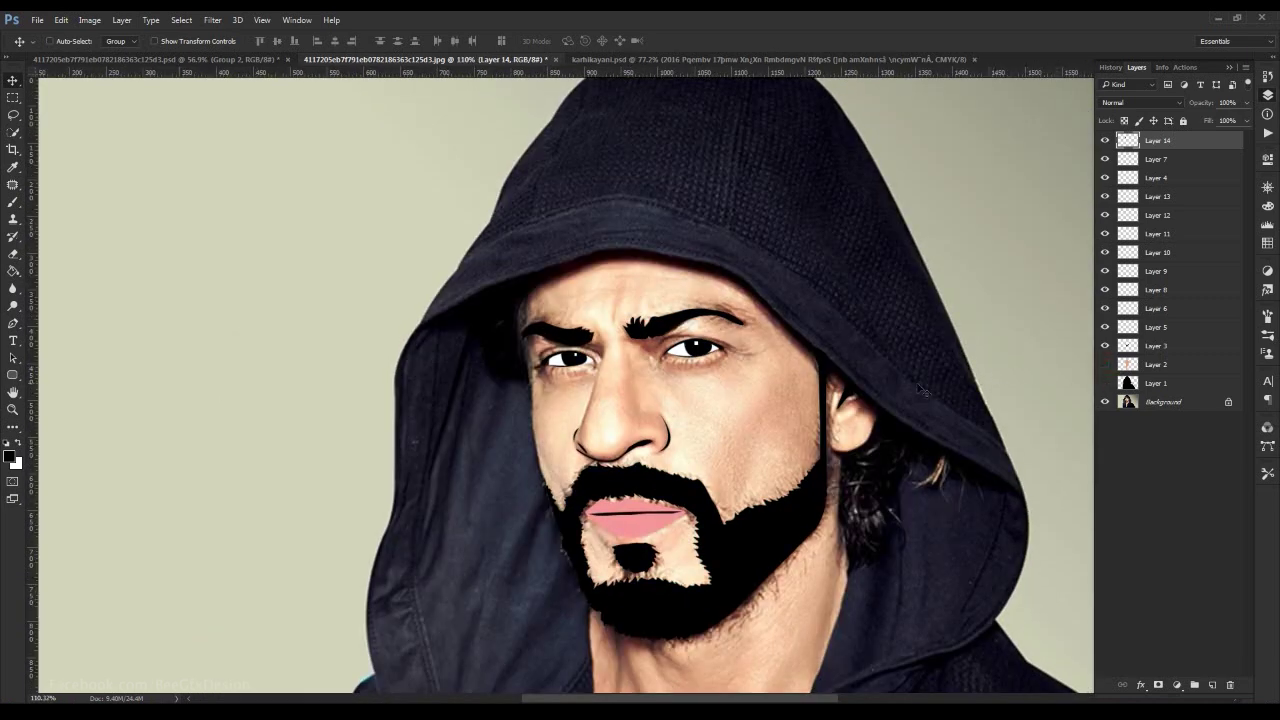
- Draw small eyelashes along the inner upper lid of the eye on the image's right side, fill them with black and deselect
scroll(682, 380, "up", 6)
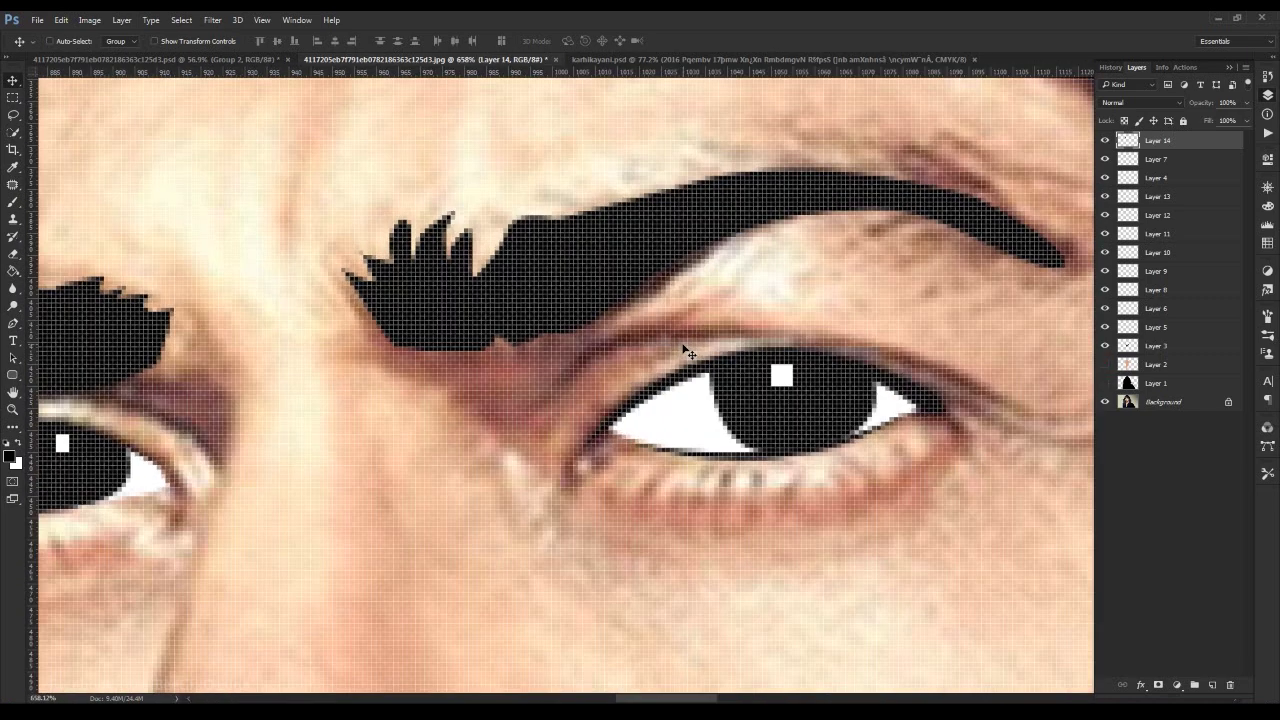
key("p")
left_click(604, 424)
left_click(610, 380)
left_click_drag(612, 382, 680, 373)
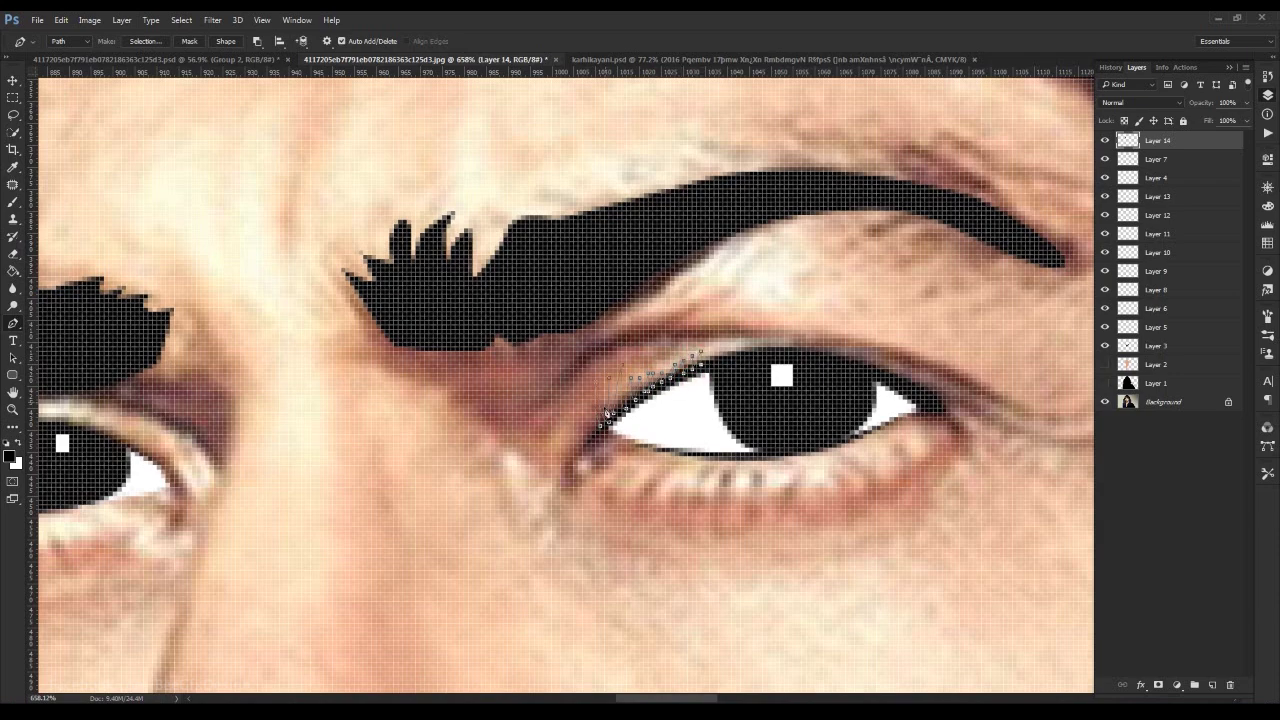
key("ctrl+Return")
key("alt+Delete")
key("ctrl+d")
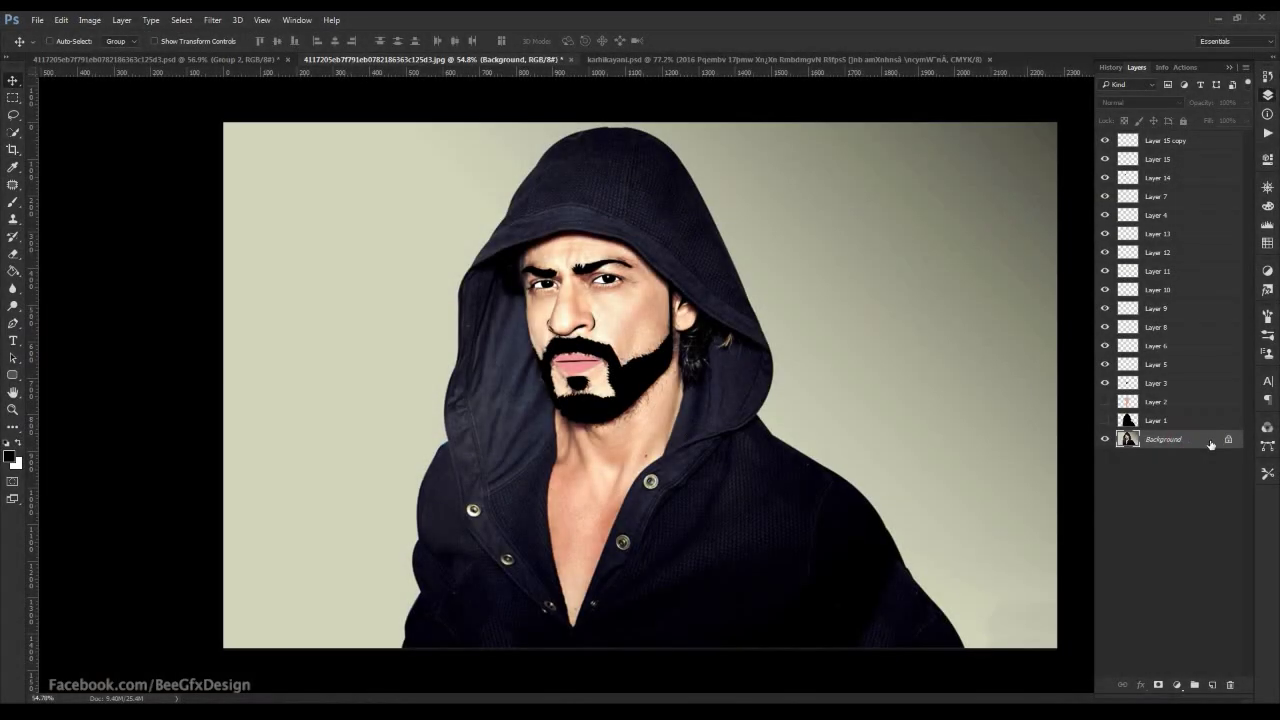
- Duplicate the Background layer and move the copy to the top of the layer stack
key("ctrl+j")
left_click_drag(1185, 440, 1222, 140)
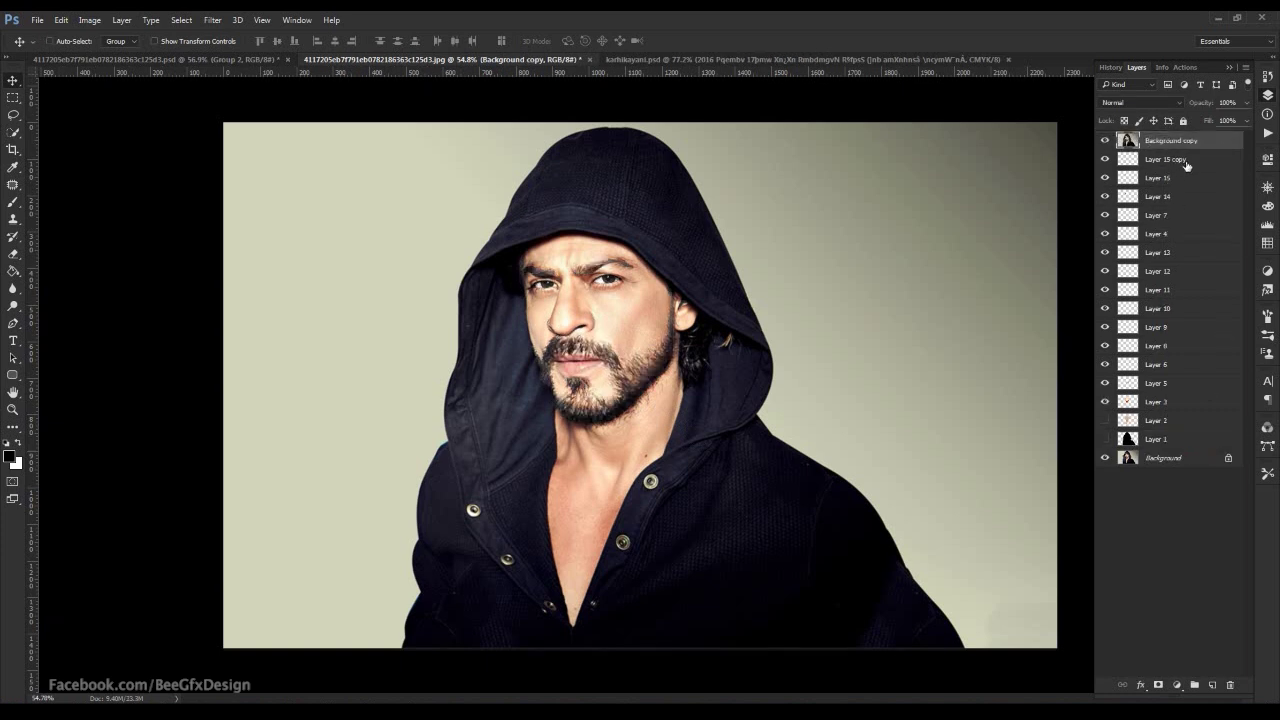
- Make the skin and hood layers visible, group Layer 15 copy through Layer 1, and clip the Background copy to that group
left_click(1186, 162)
left_click(1105, 420)
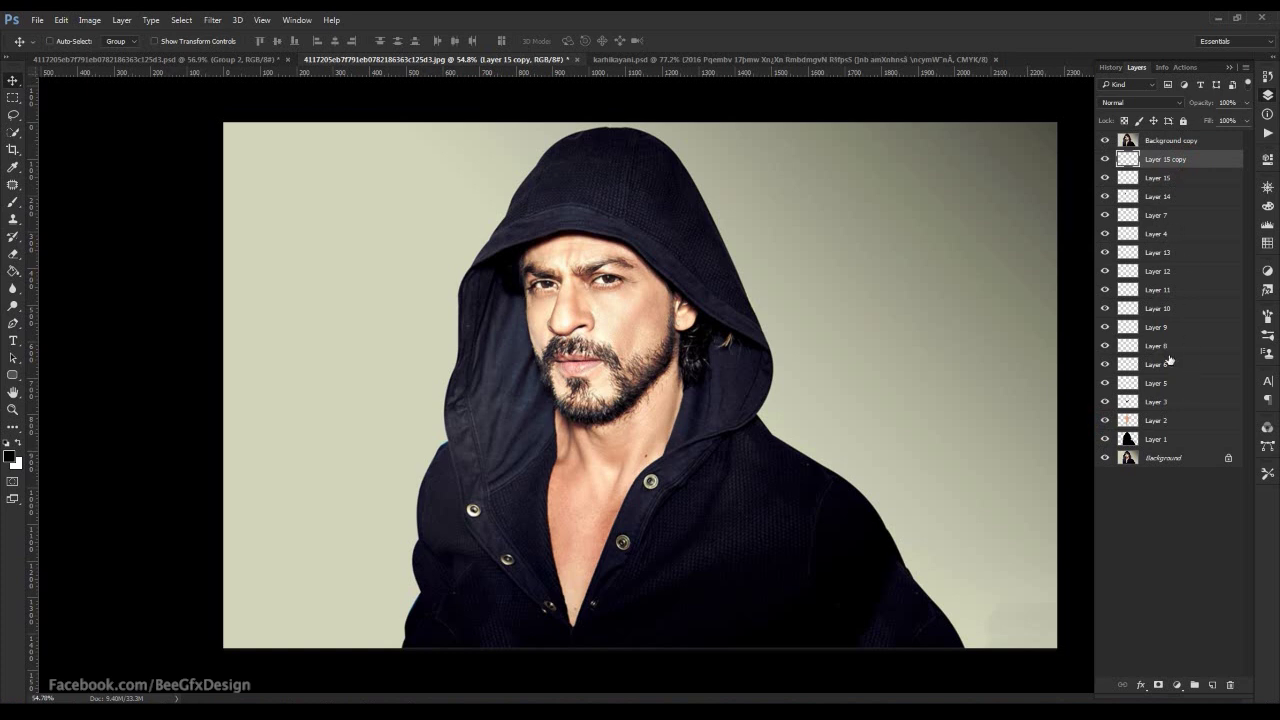
left_click(1157, 438, "shift")
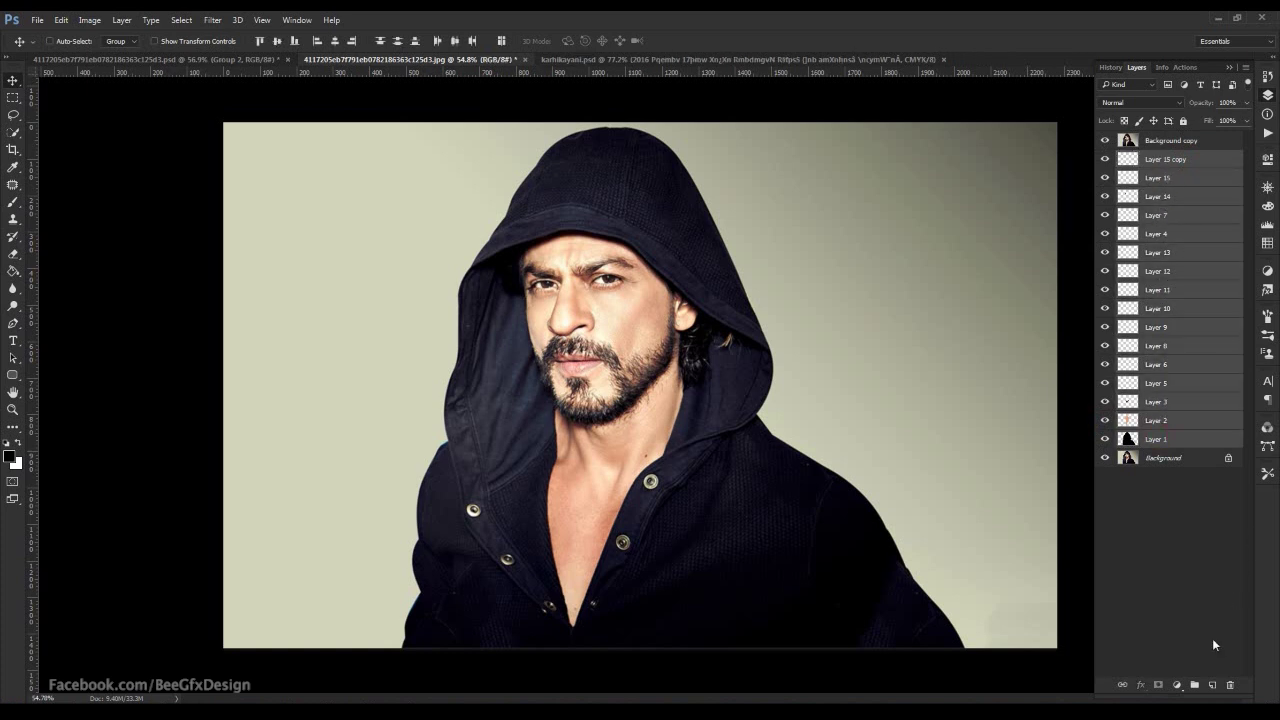
left_click(1196, 685)
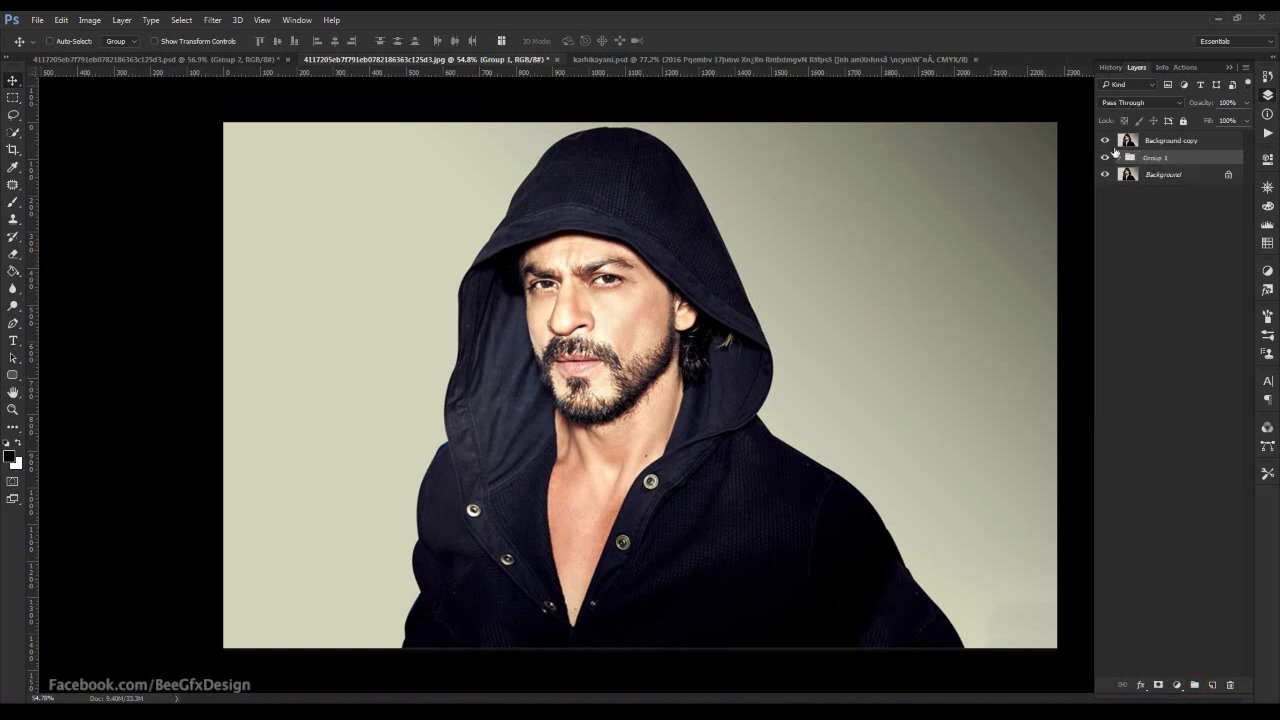
left_click(1162, 142)
key("ctrl+alt+g")
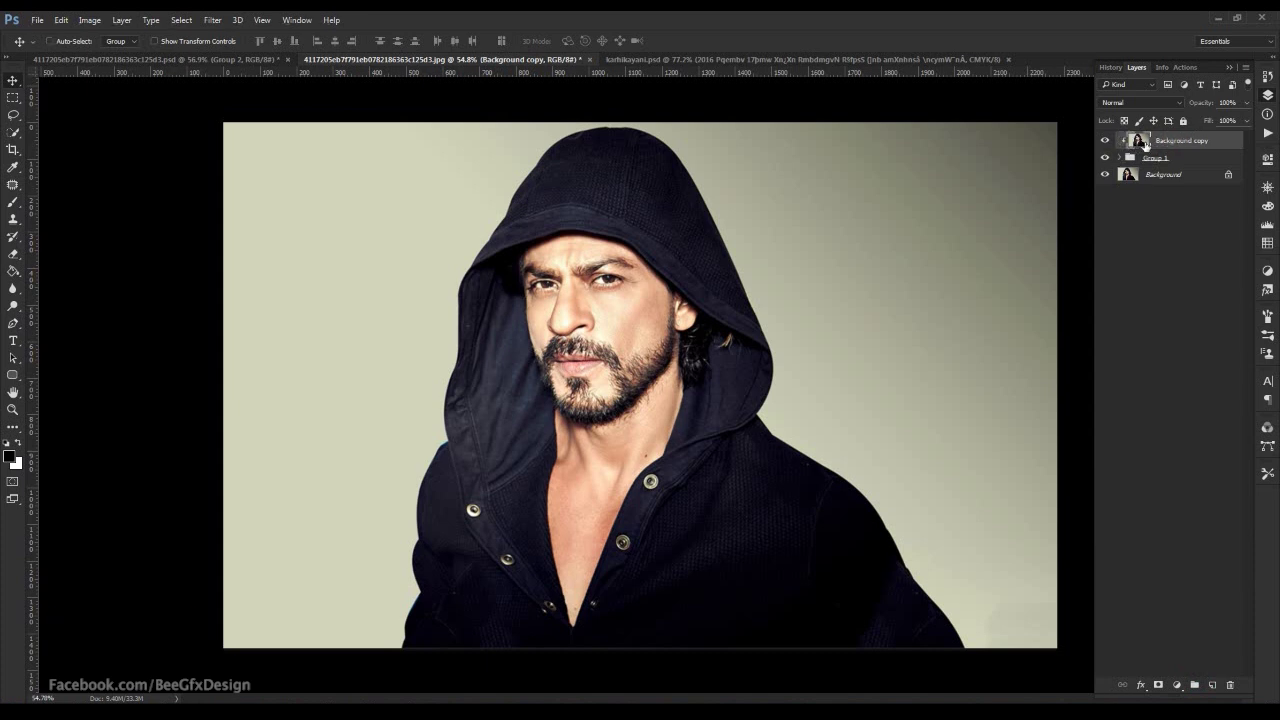
- Apply the Cutout filter with 7 levels, edge simplicity 6 and edge fidelity 3 to the Background copy, and blend it as Soft Light
left_click(216, 20)
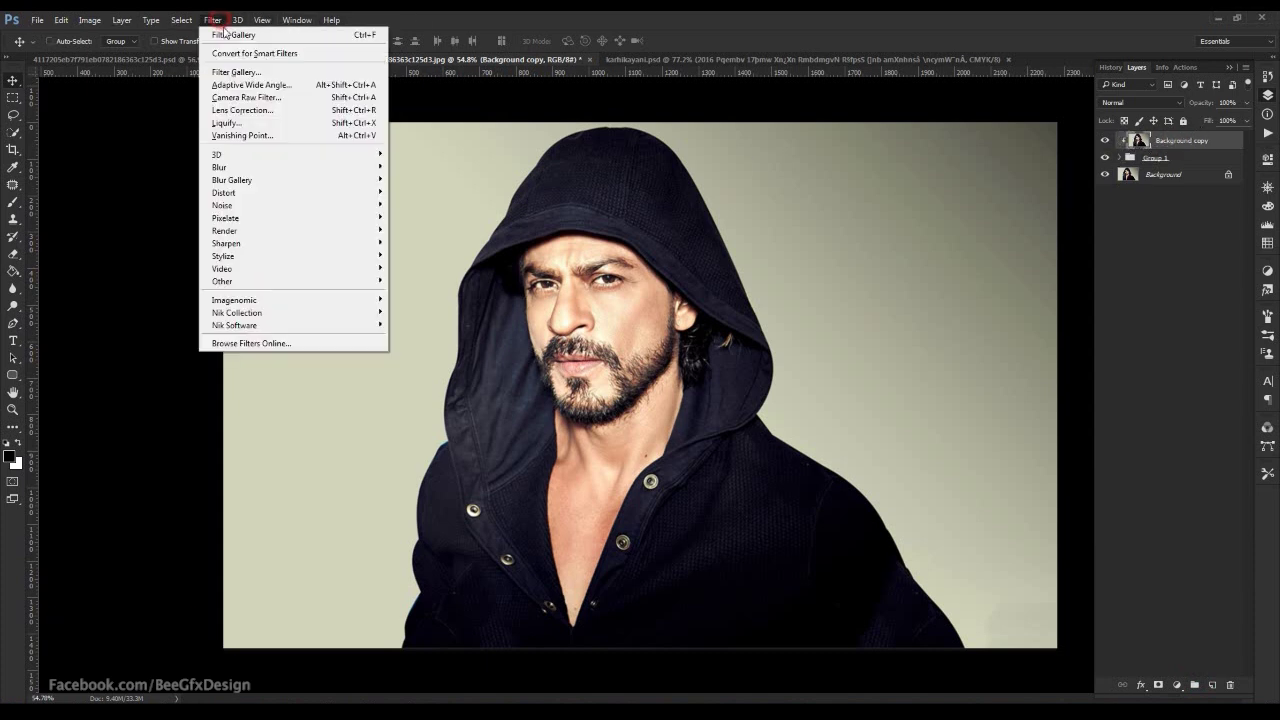
left_click(249, 74)
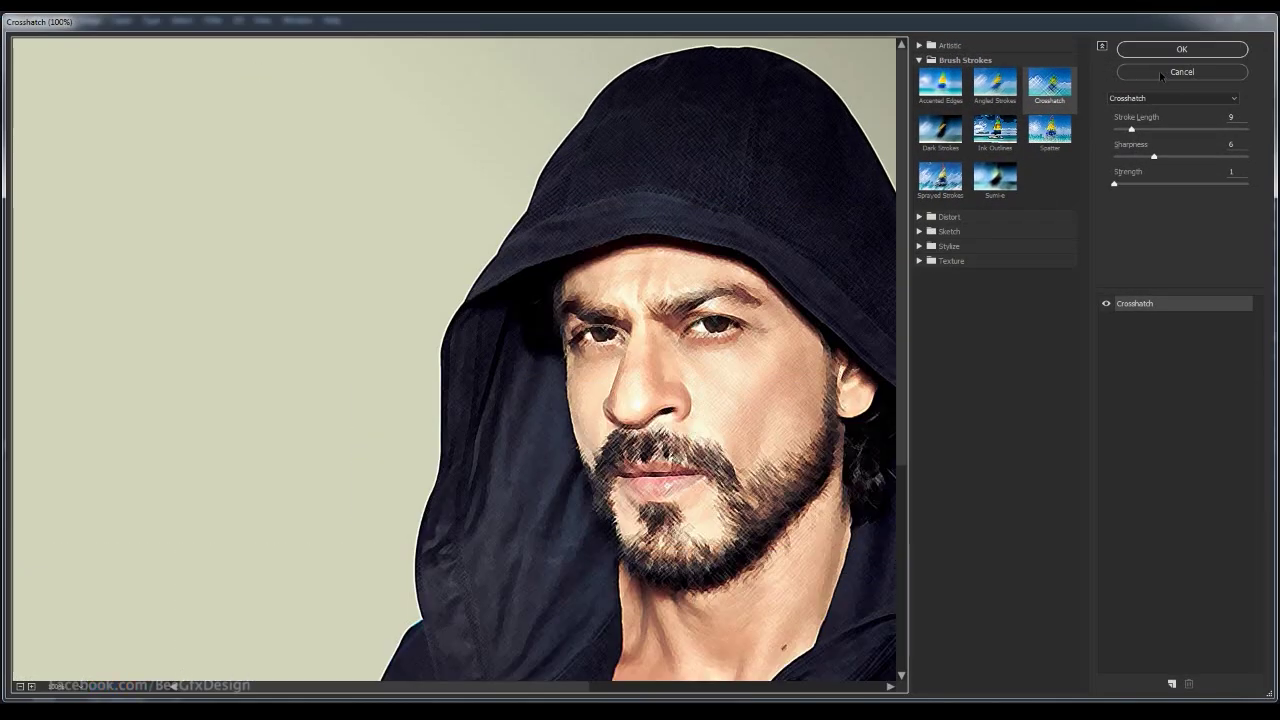
left_click(918, 60)
left_click(919, 46)
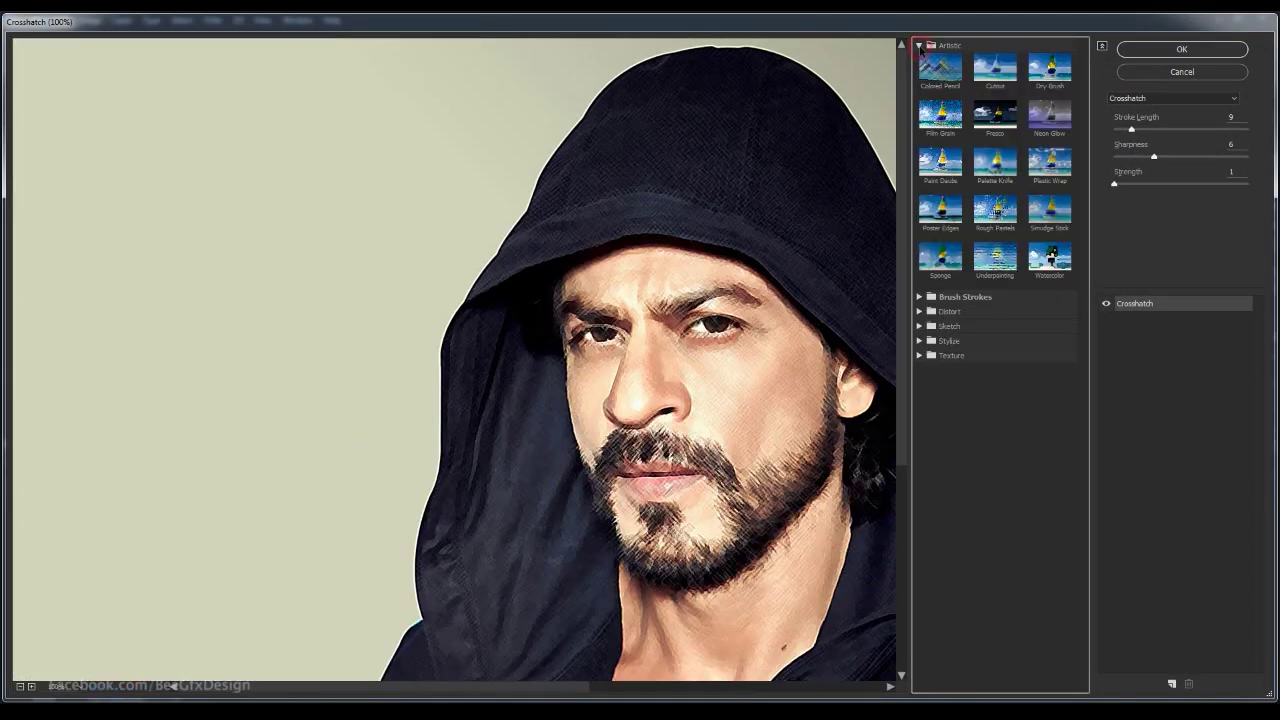
left_click(995, 68)
left_click_drag(726, 490, 621, 375)
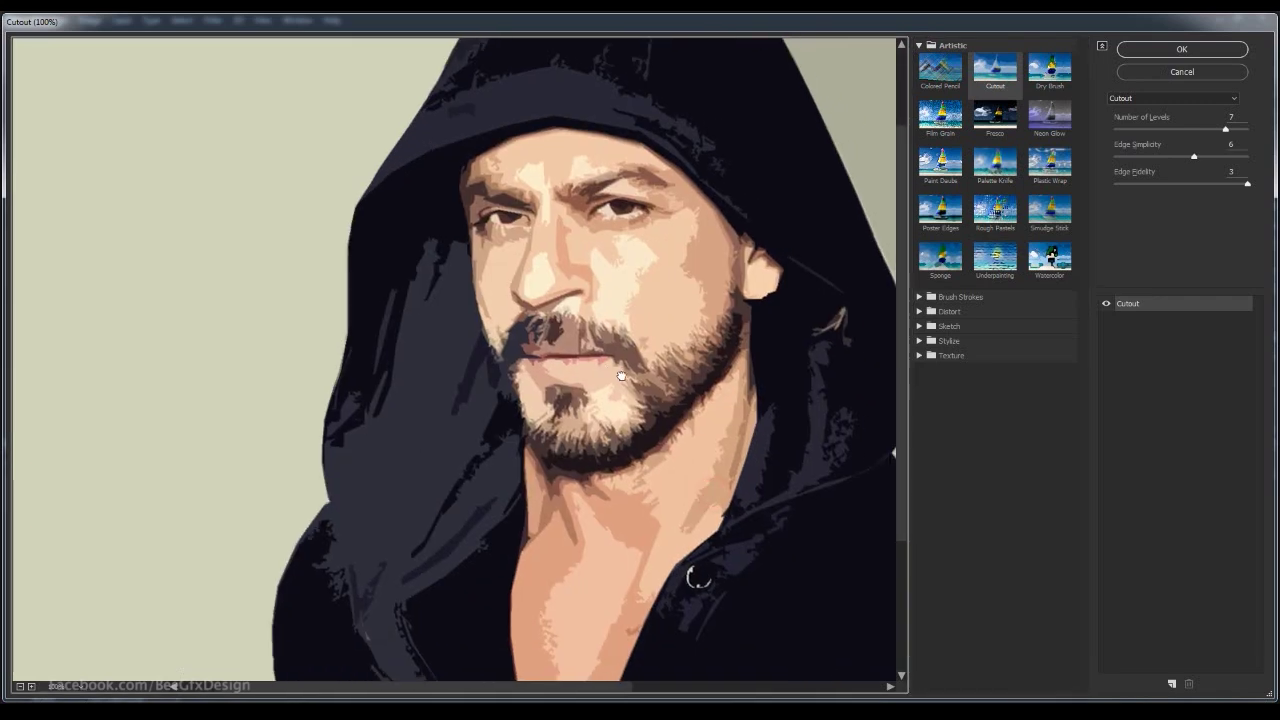
left_click(1183, 52)
key("F4")
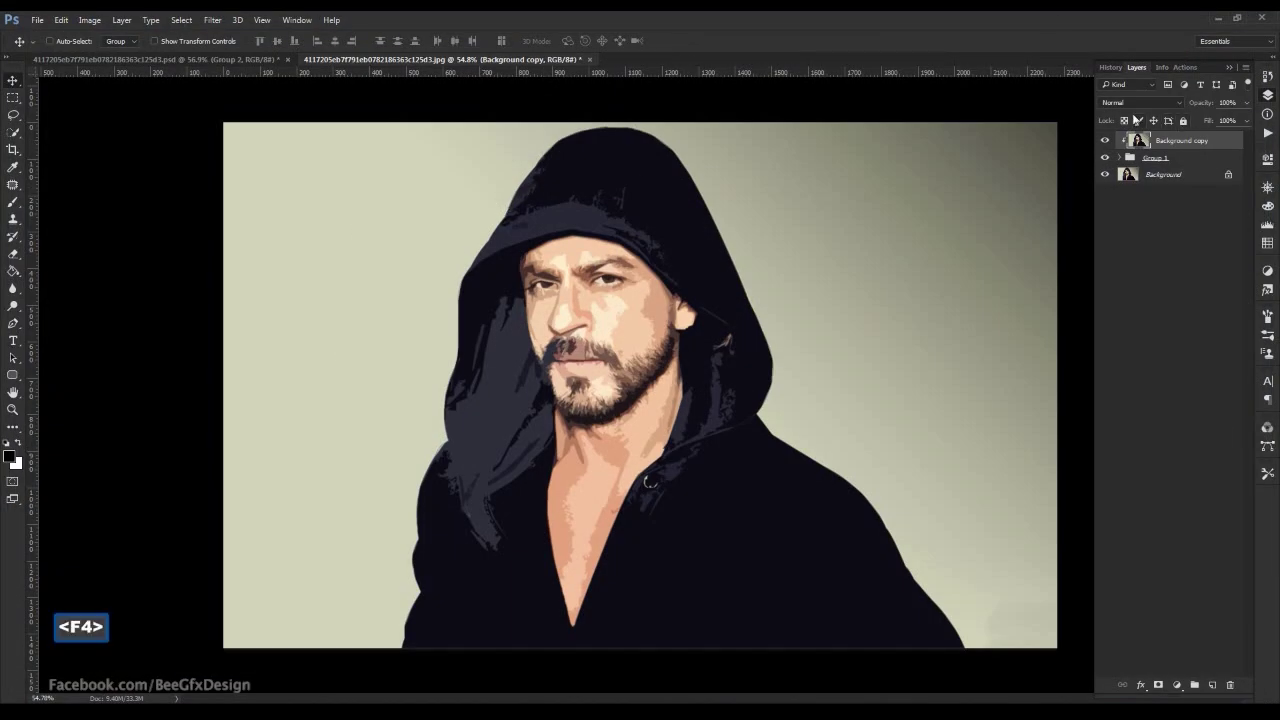
left_click(1132, 103)
left_click(1112, 246)
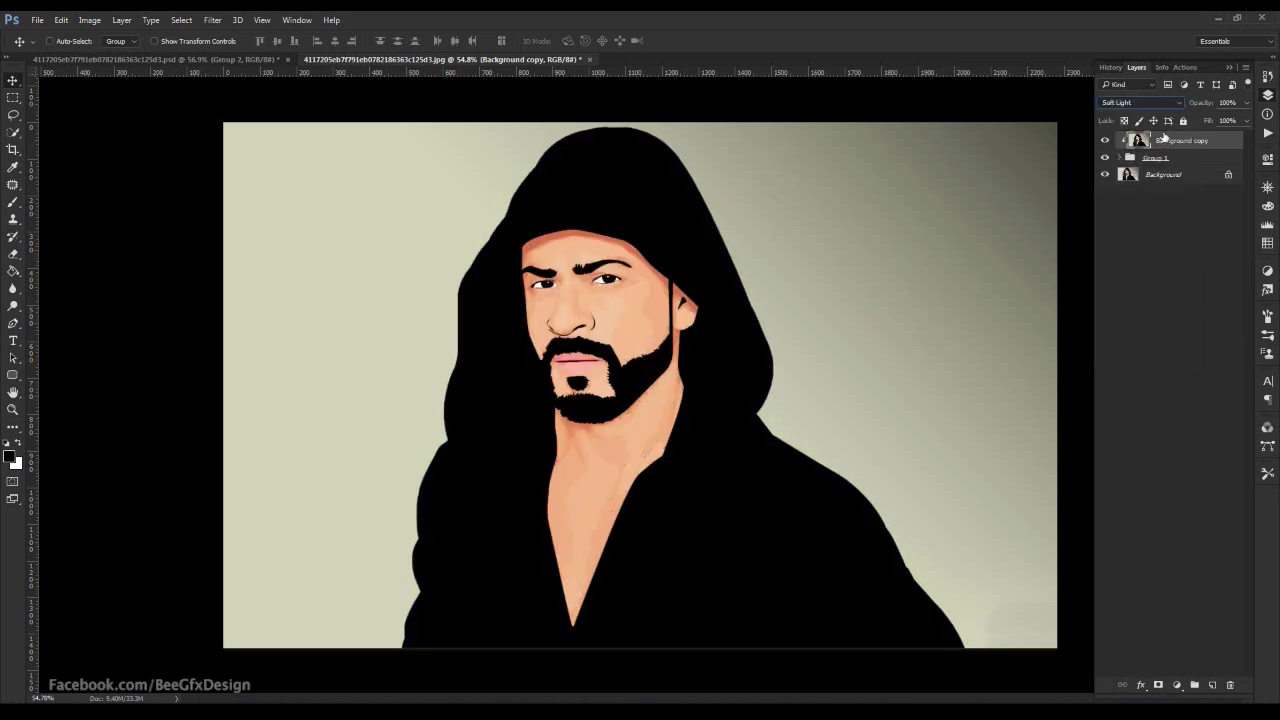
- Add a Curves adjustment clipped to the layers below, darkening the midtones and lowering the white point output to about 224
left_click(1177, 686)
left_click(980, 480)
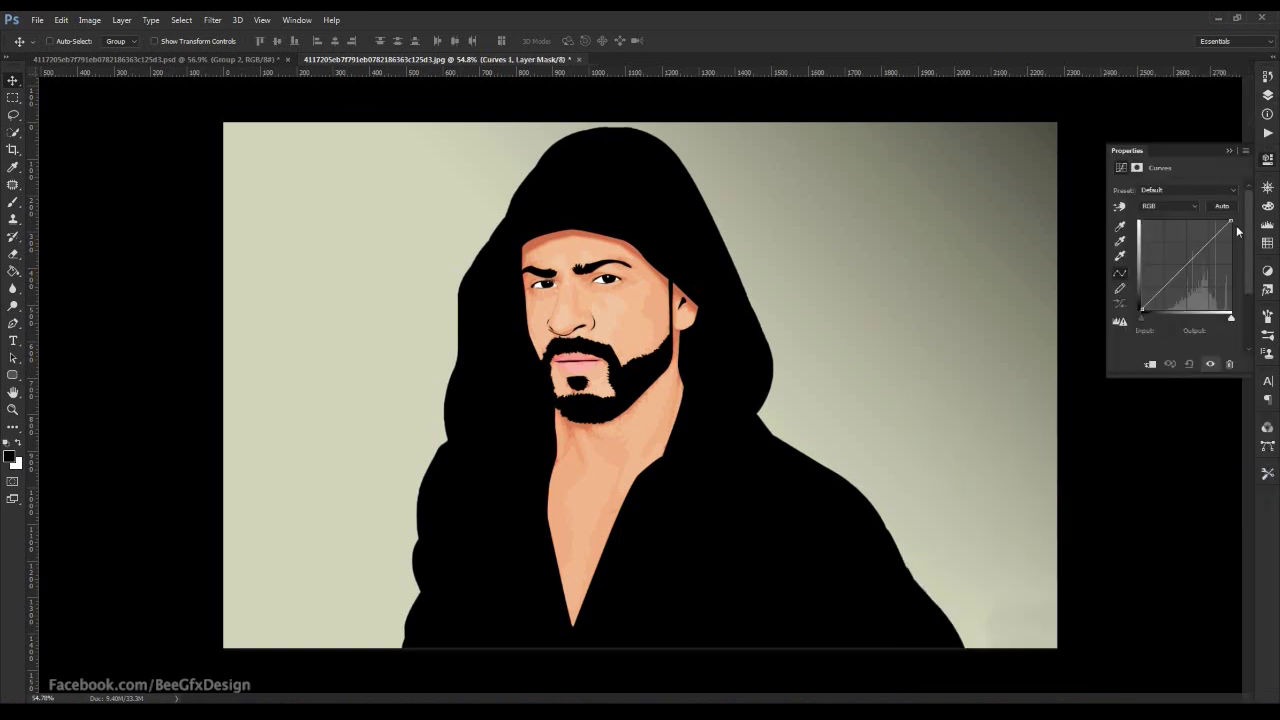
left_click_drag(1168, 286, 1175, 291)
left_click(1150, 364)
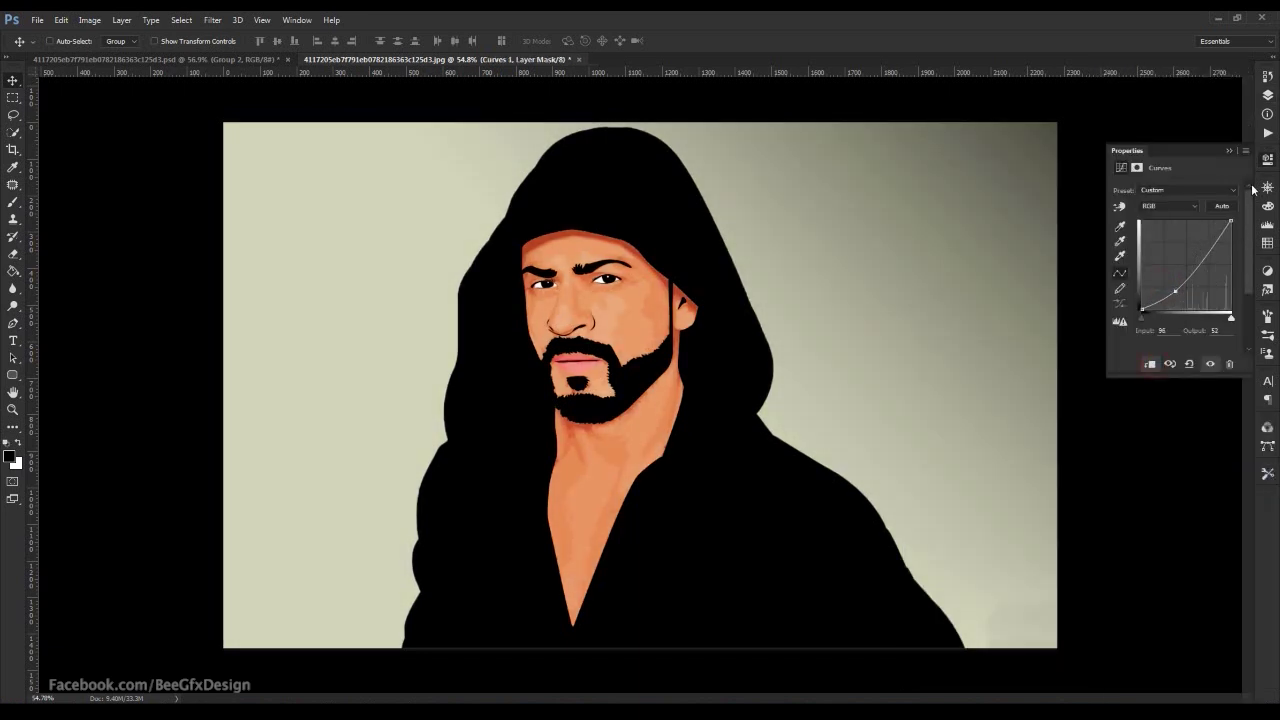
left_click_drag(1167, 298, 1173, 295)
left_click_drag(1230, 221, 1230, 232)
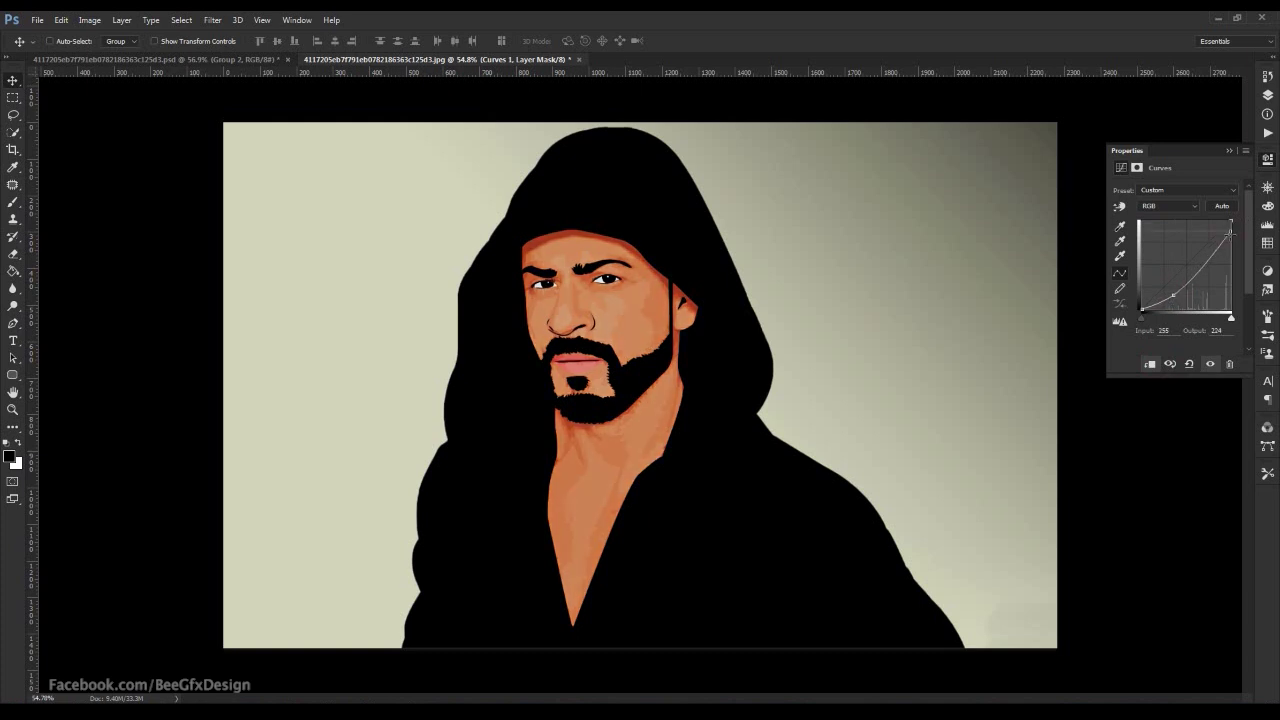
left_click(1243, 149)
key("F7")
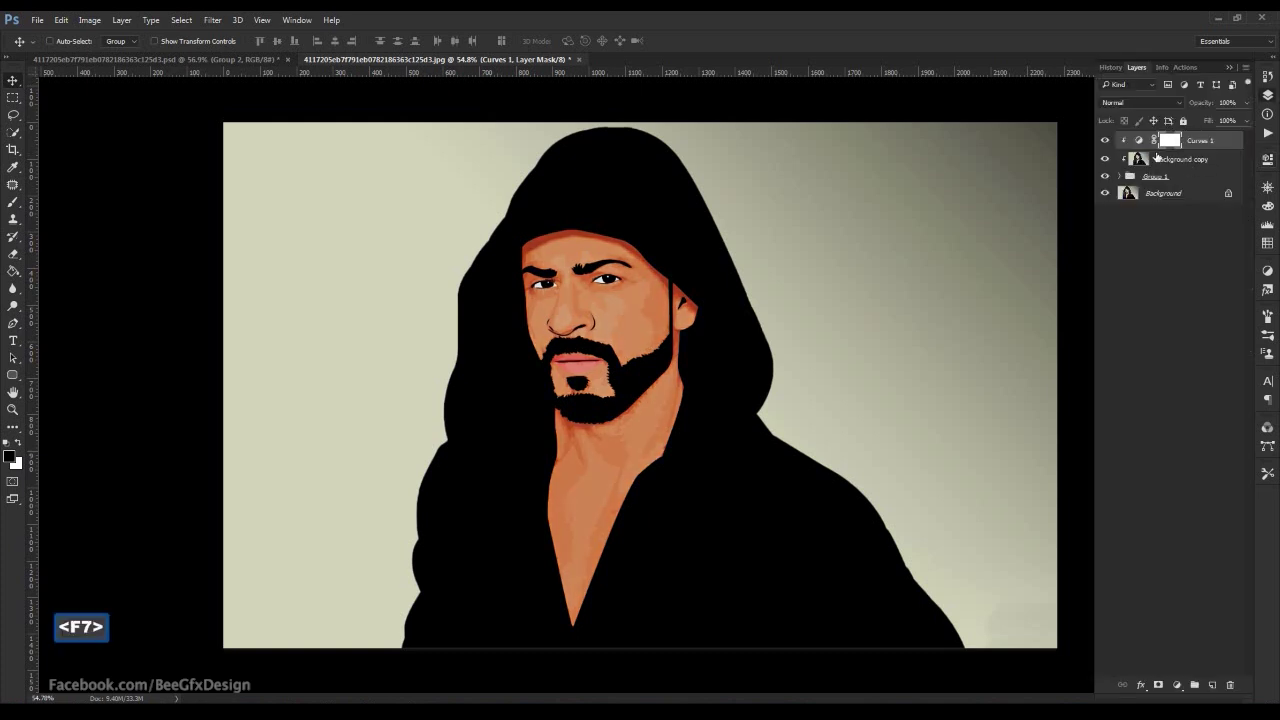
- Toggle the visibility of the Curves, Background copy and group layers to compare the portrait with and without them
left_click(1106, 141)
left_click(1106, 177)
left_click(1106, 177)
left_click(1106, 177)
left_click(1106, 177)
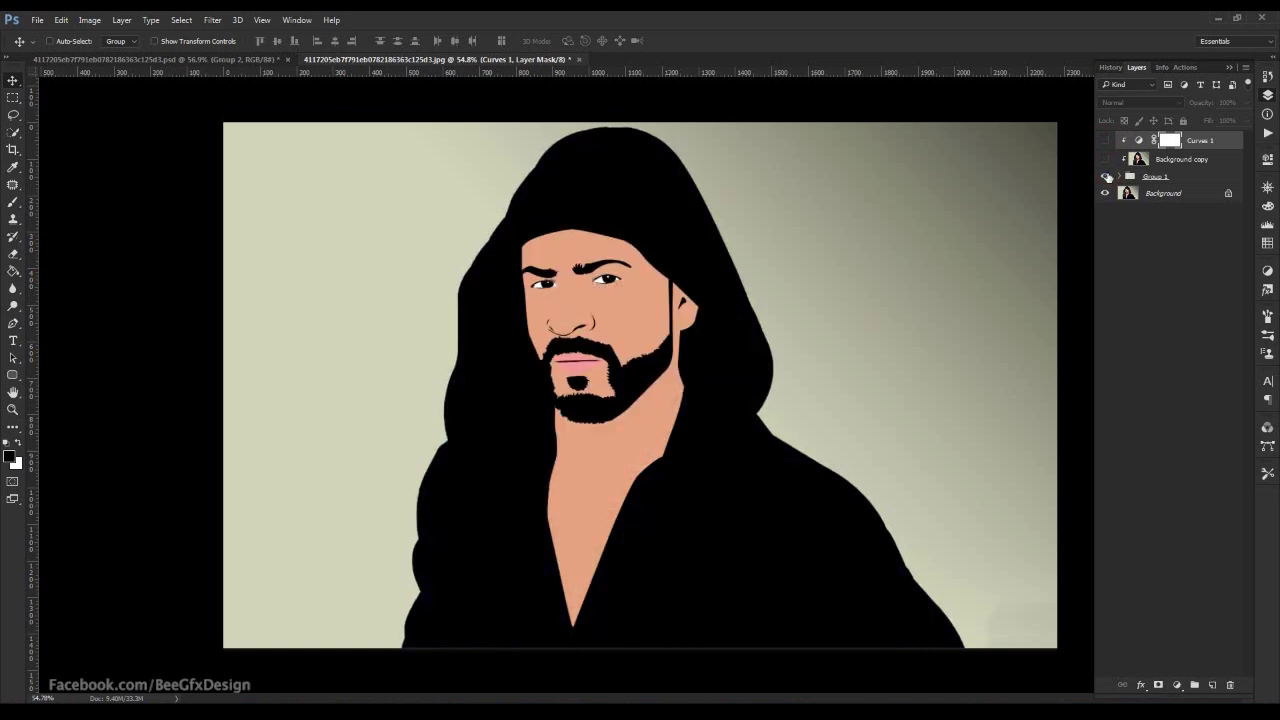
left_click_drag(1106, 141, 1106, 159)
- Add a black outside Stroke at 27% opacity to Layer 5, the lips layer
right_click(566, 372)
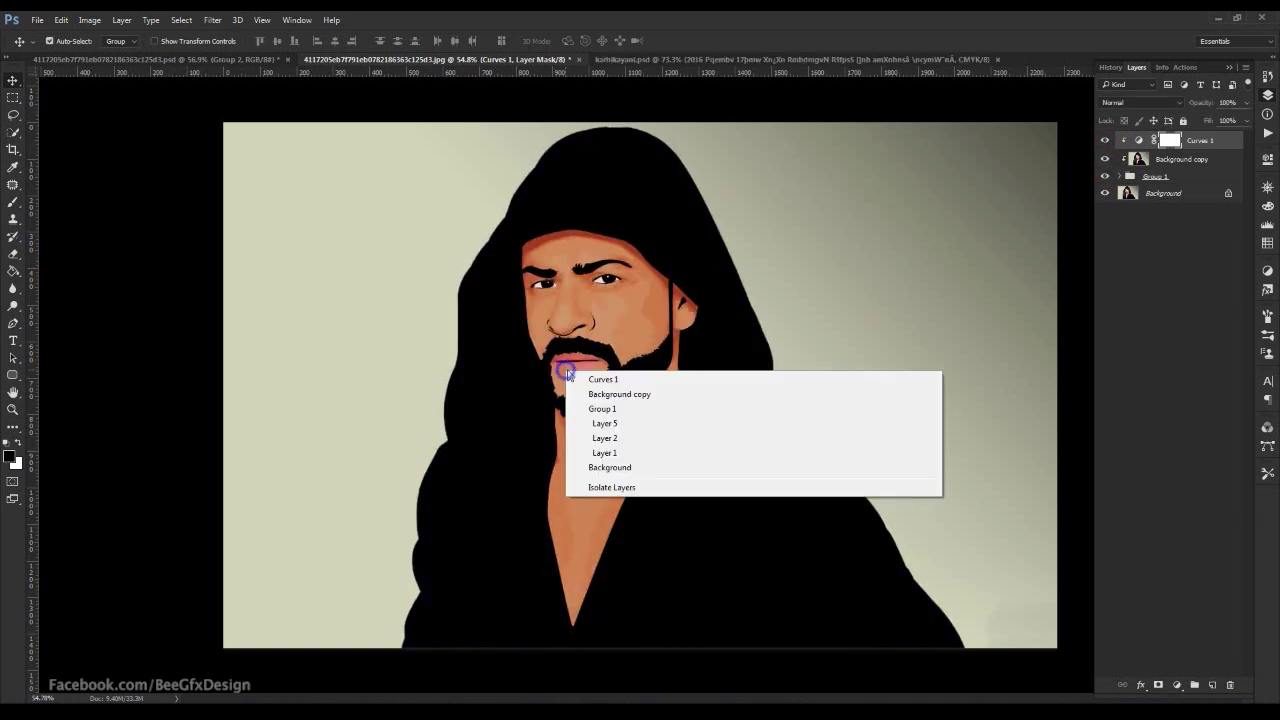
left_click(604, 424)
key("ctrl+z")
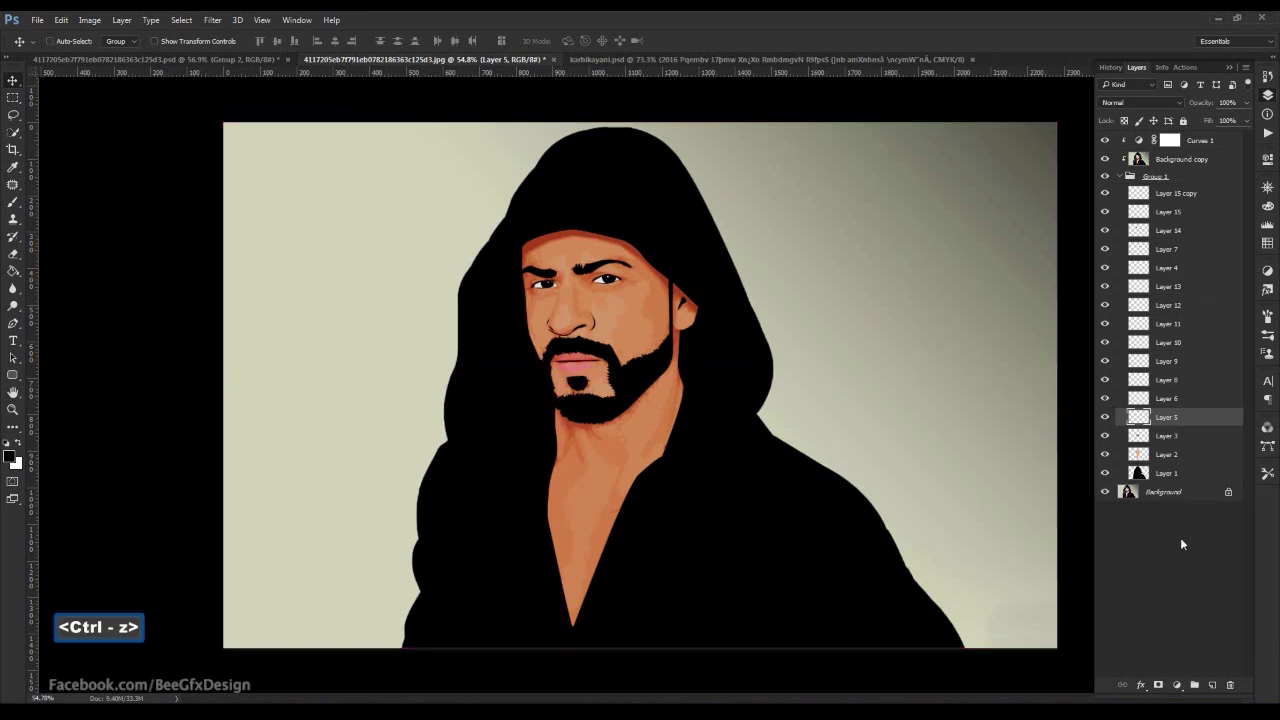
left_click(1141, 686)
left_click(962, 558)
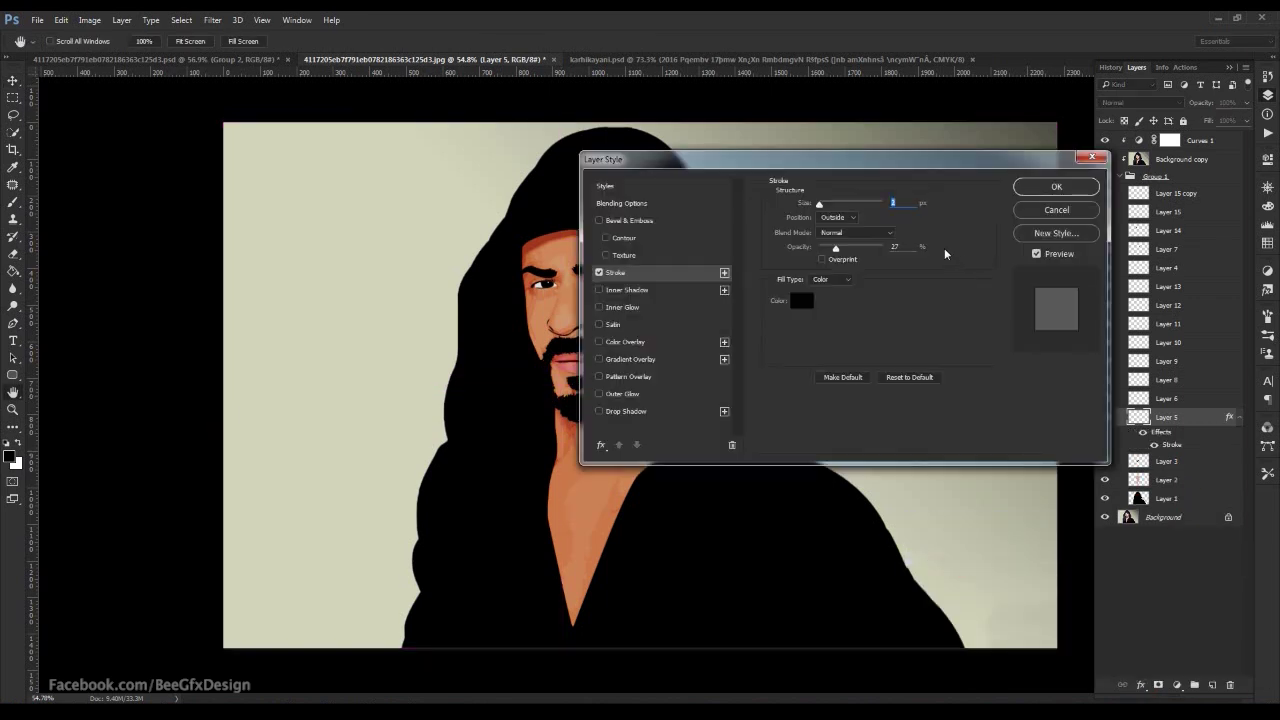
left_click_drag(893, 156, 1012, 156)
left_click(1012, 245)
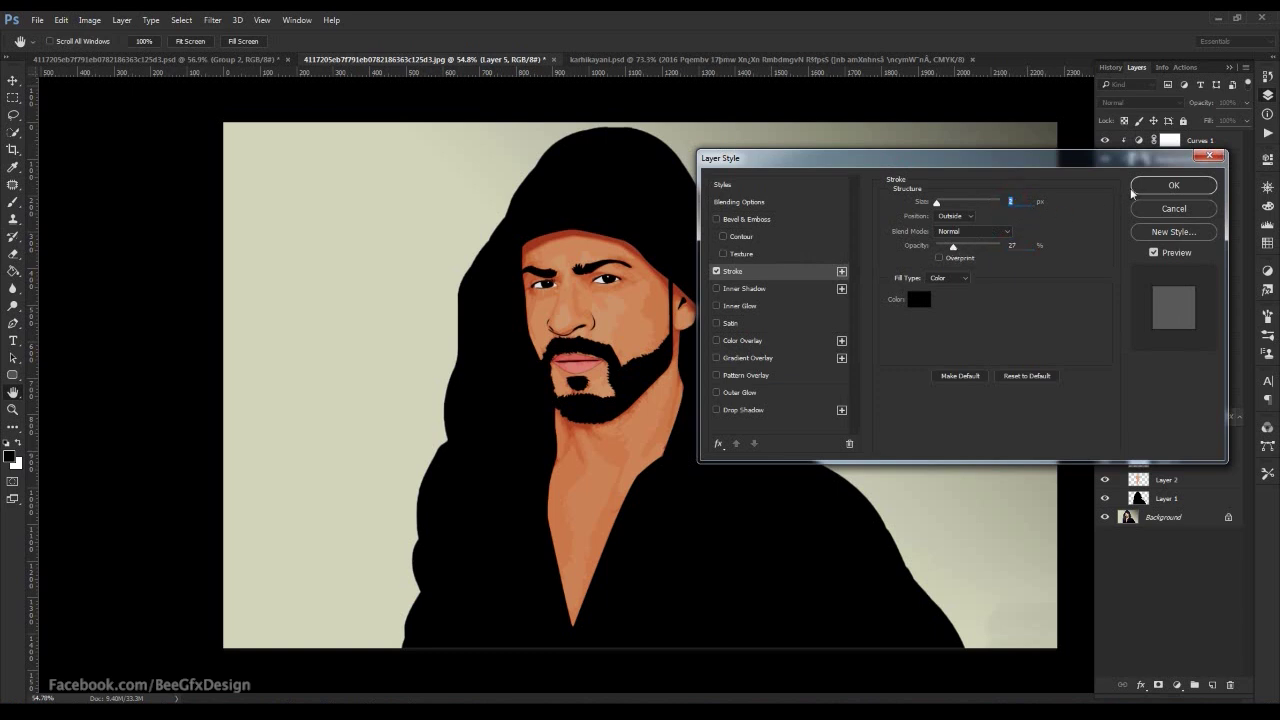
left_click(1172, 185)
scroll(619, 357, "up", 3)
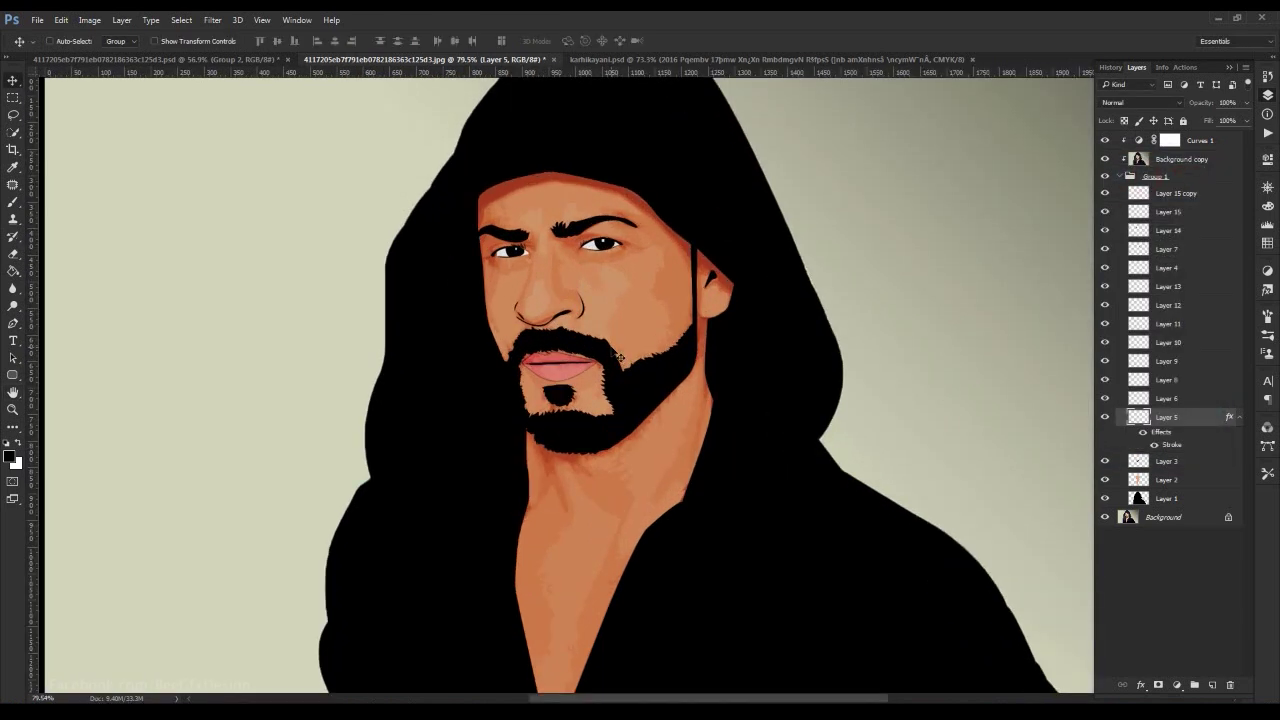
scroll(643, 305, "down", 3)
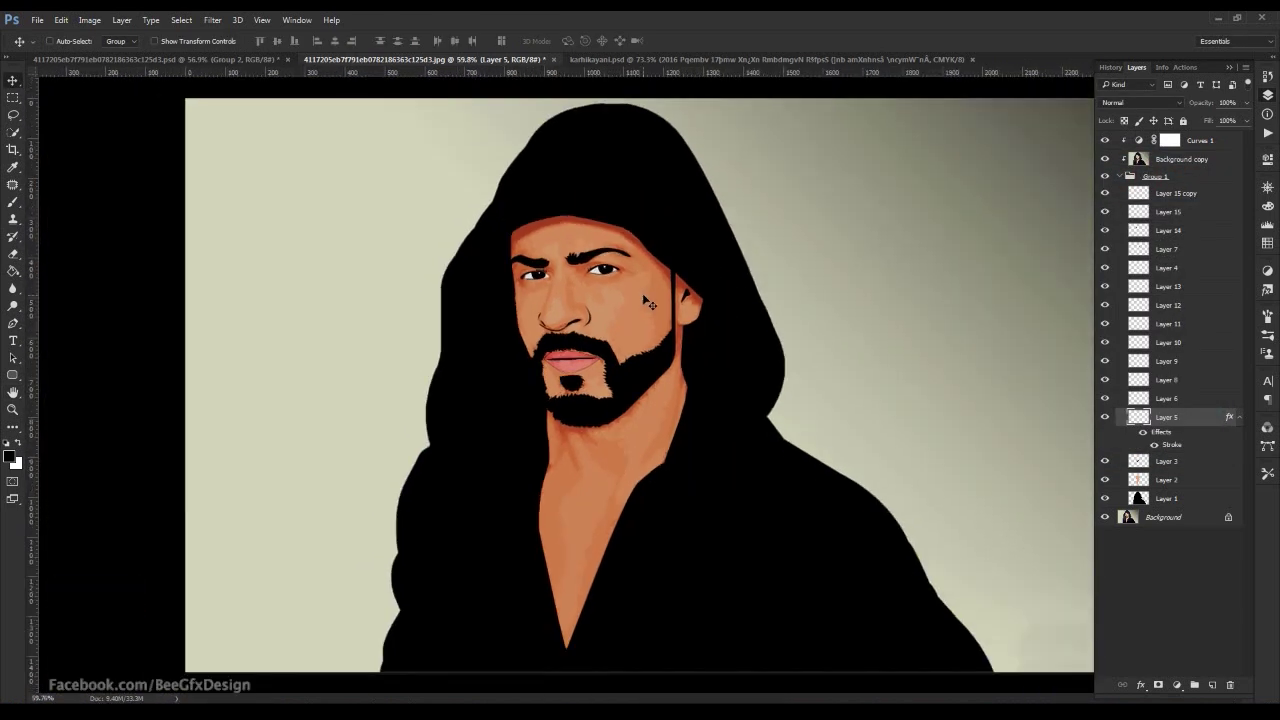
- Add a Brightness/Contrast adjustment above Curves 1 with brightness 34 and contrast 11, and collapse Group 1
left_click(1194, 146)
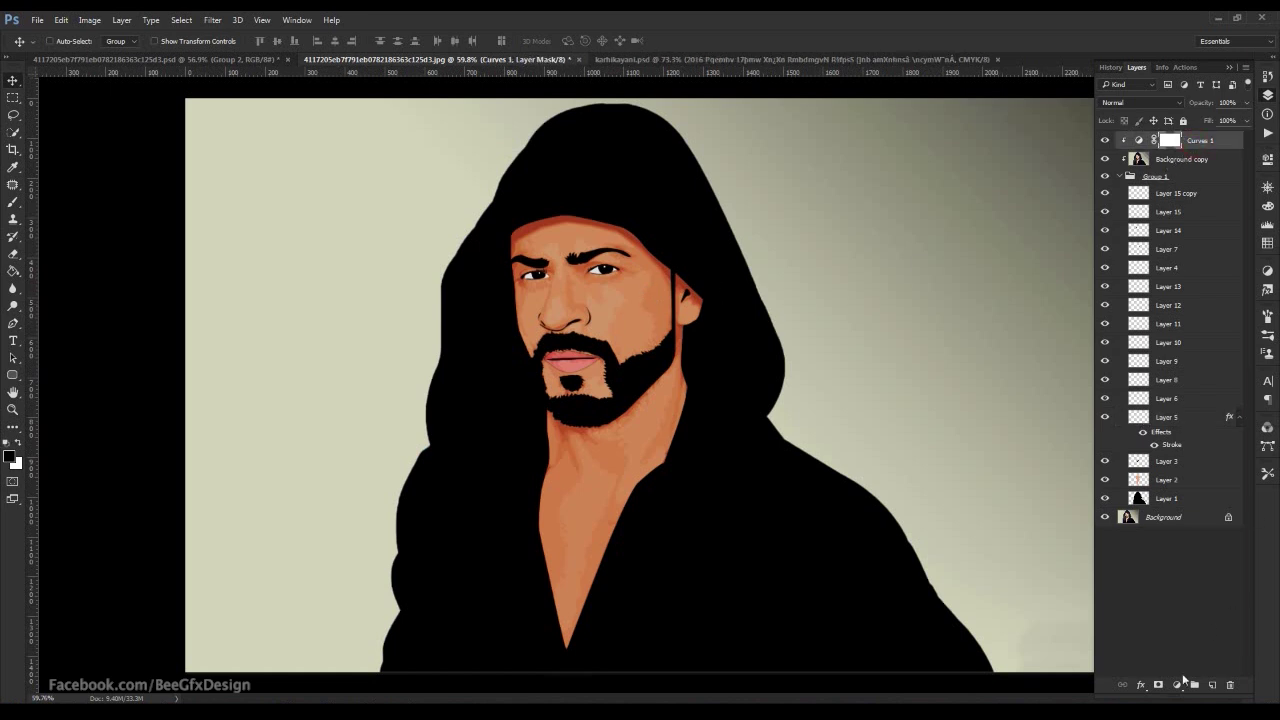
left_click(1176, 685)
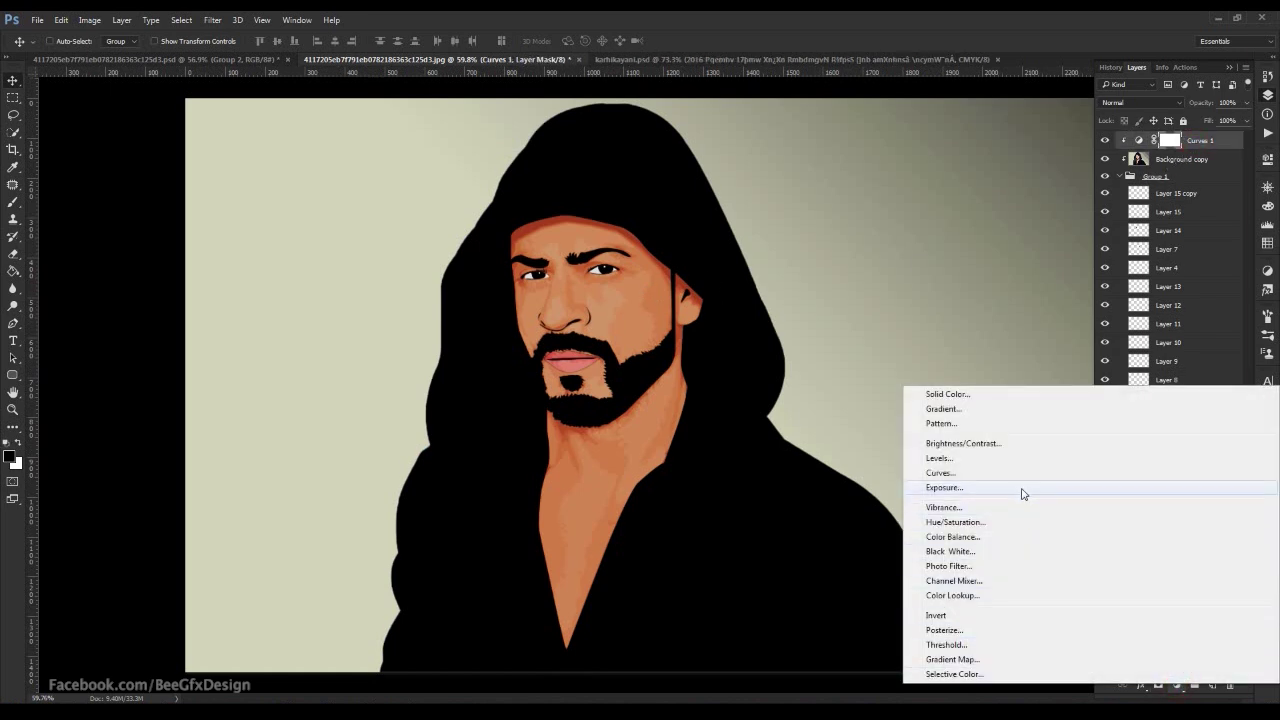
left_click(1022, 449)
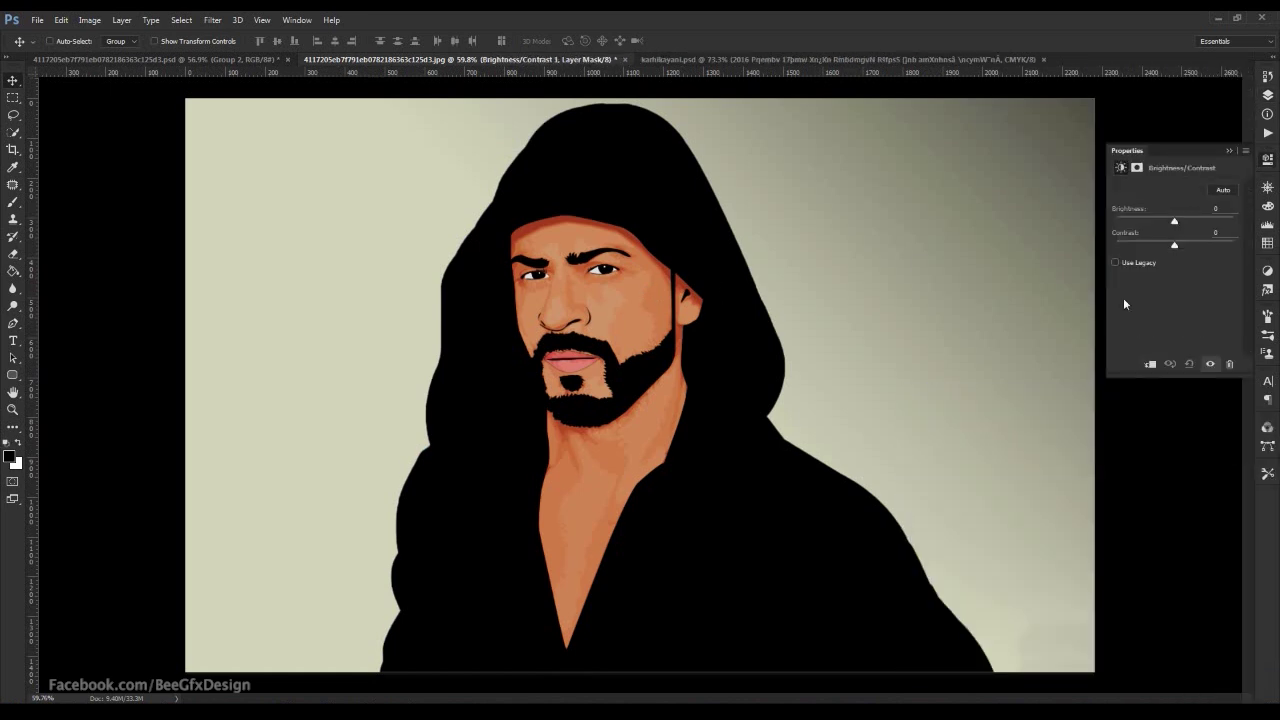
left_click_drag(1174, 220, 1188, 222)
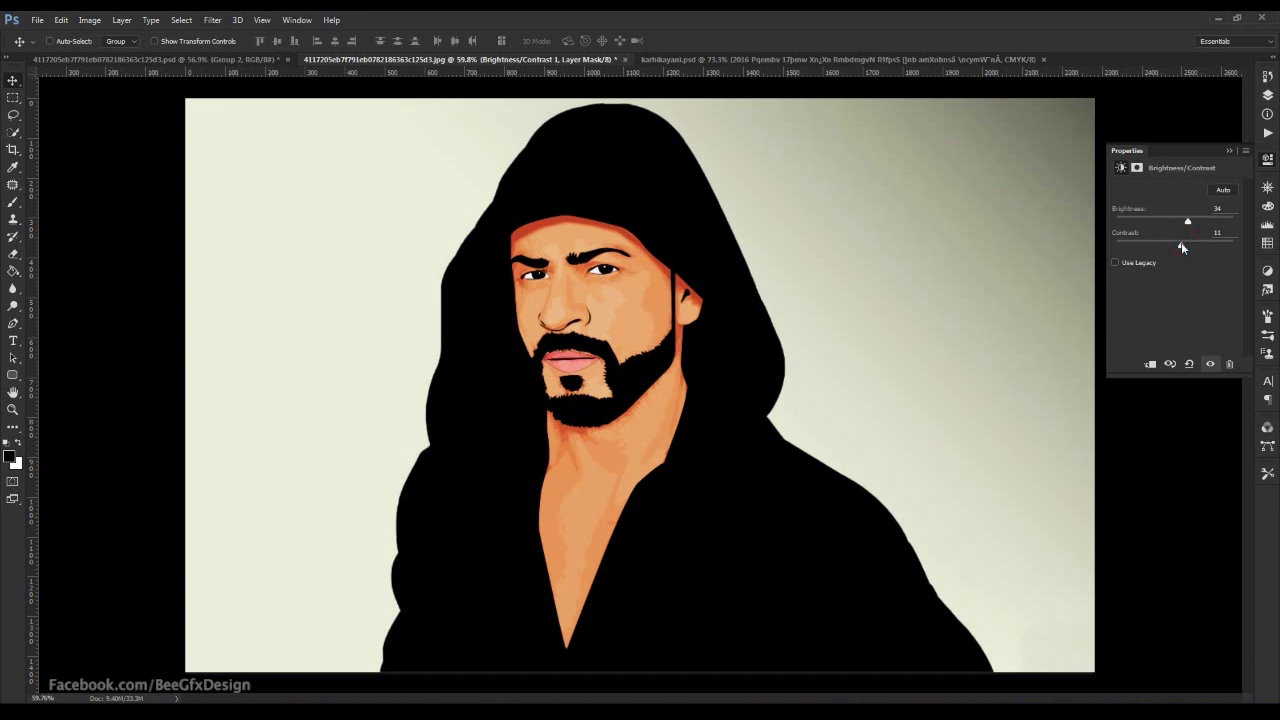
key("F7")
left_click(1120, 195)
left_click(1105, 195)
left_click(1105, 195)
- Fully desaturate the Background copy with Hue/Saturation, hiding the Curves and Brightness/Contrast adjustments meanwhile
left_click(1185, 177)
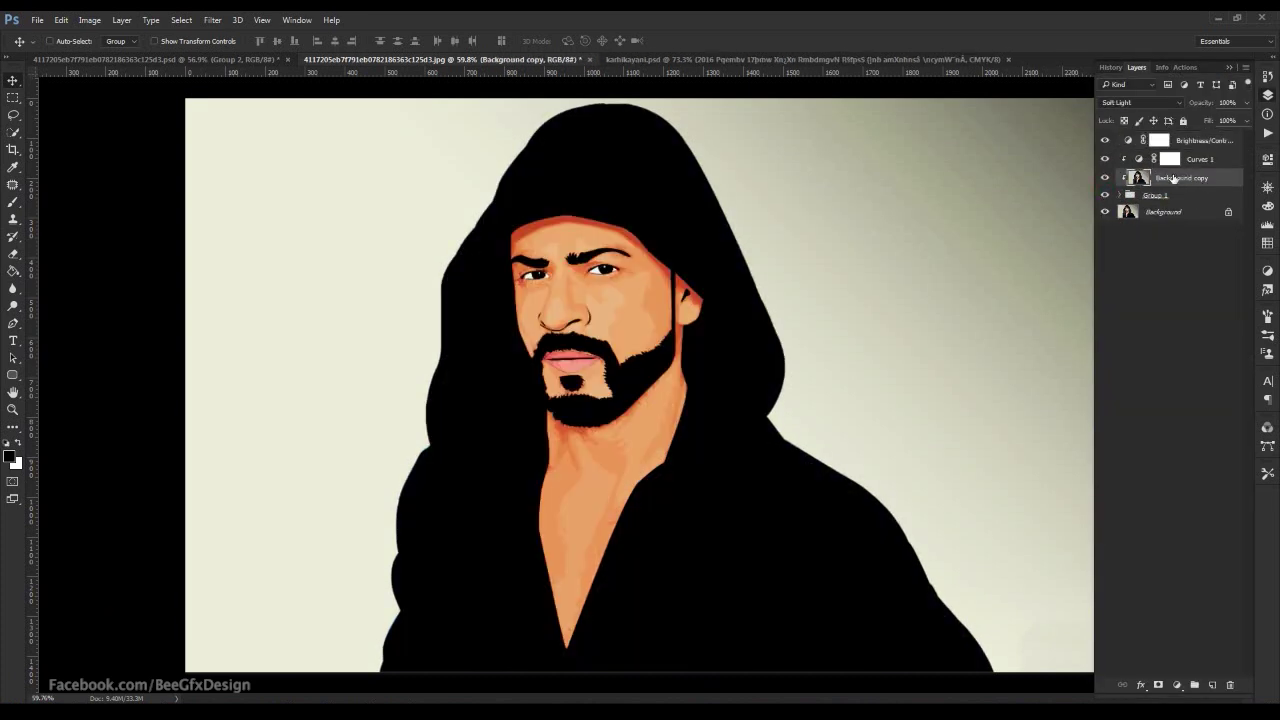
left_click_drag(1104, 158, 1104, 140)
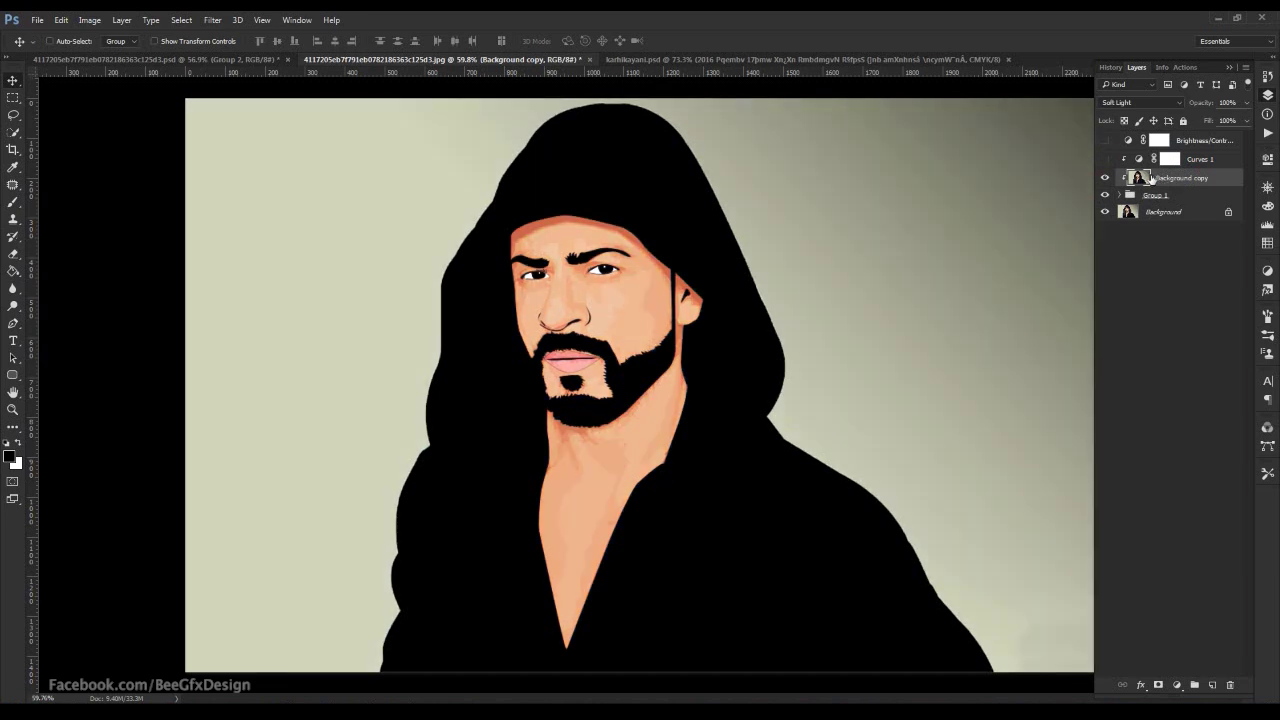
key("ctrl+u")
left_click_drag(829, 293, 765, 293)
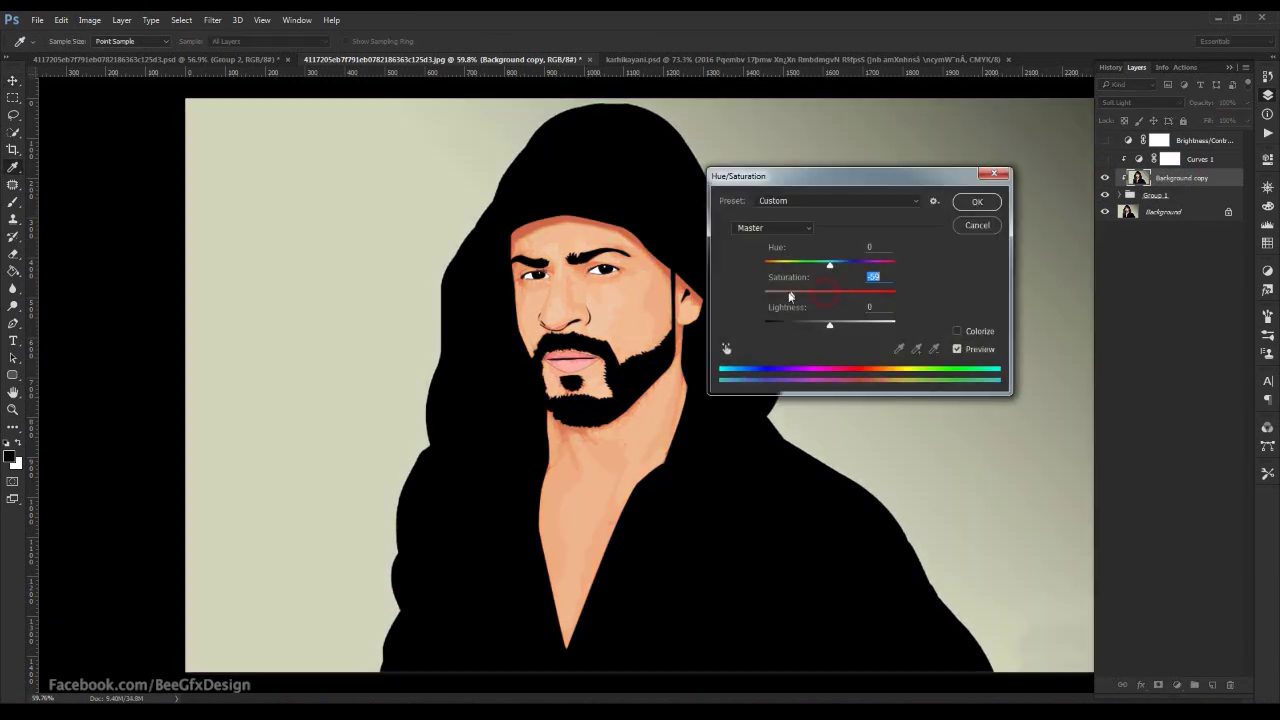
left_click(977, 201)
key("v")
left_click_drag(1104, 158, 1104, 140)
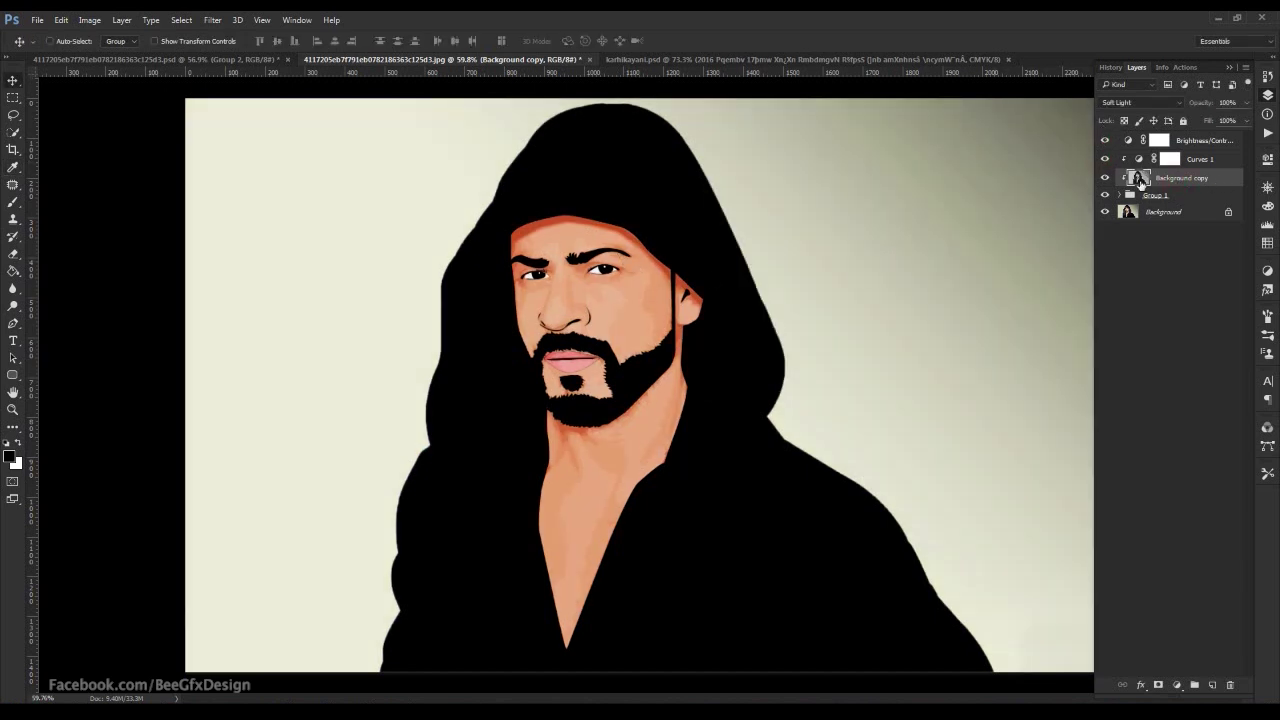
- Add a clipped Levels adjustment above the Background copy with input levels 57, 1.00 and 232
left_click(1177, 686)
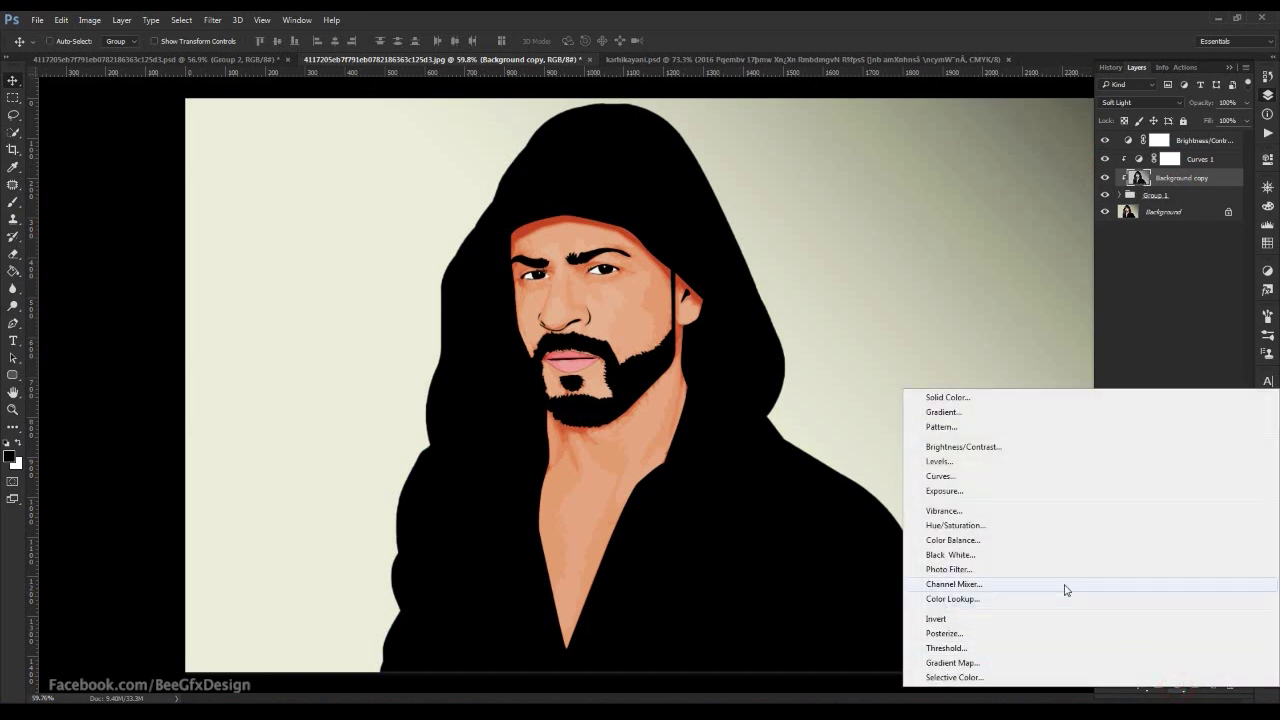
left_click(995, 460)
mouse_move(1133, 284)
left_mouse_down()
mouse_move(1166, 285)
mouse_move(1154, 285)
left_mouse_up()
left_click_drag(1235, 284, 1228, 288)
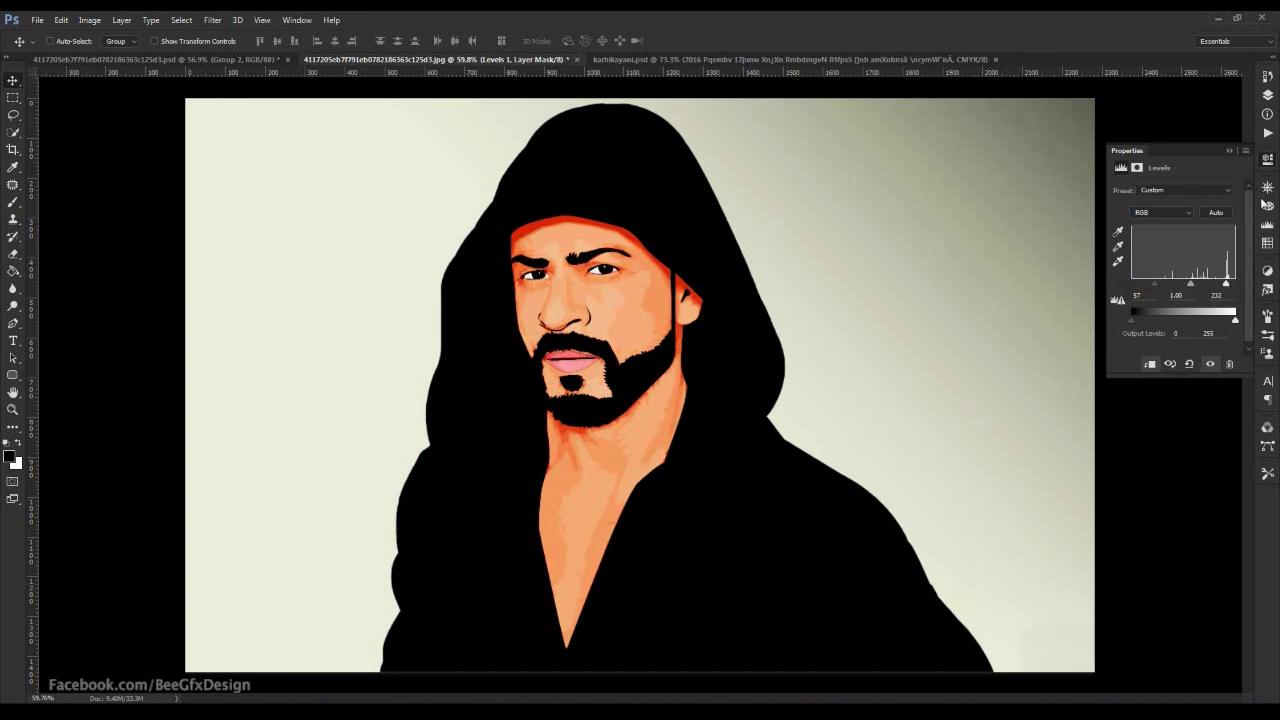
left_click(1227, 151)
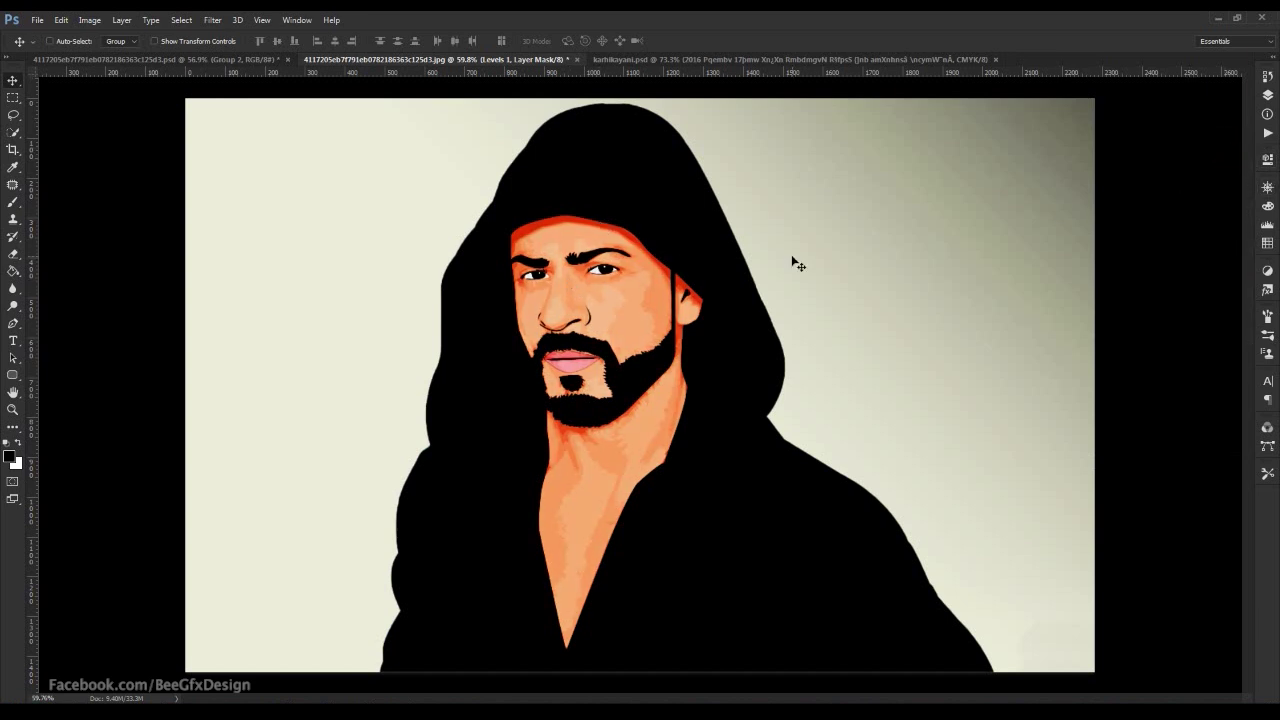
- Clip the Brightness/Contrast adjustment to the layers below so that it leaves the photo background unaffected
key("F7")
double_click(1198, 142)
left_click(1104, 140)
left_click(1104, 140)
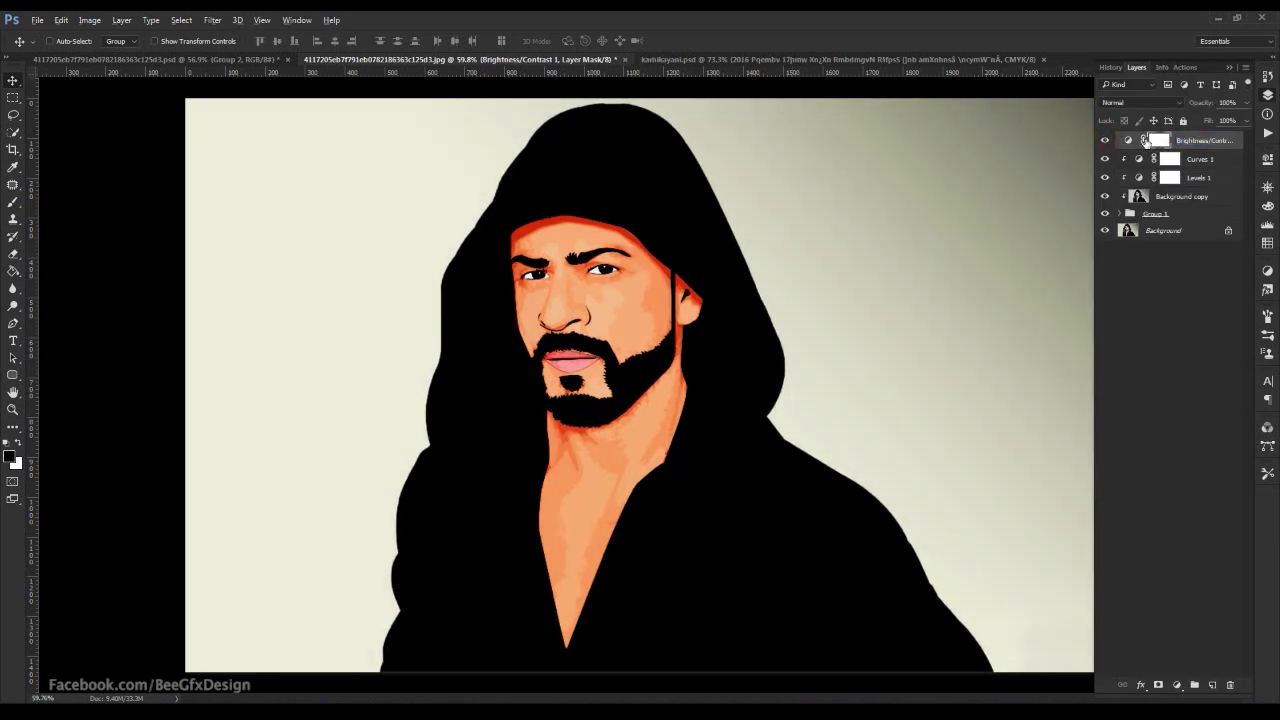
key("ctrl+alt+g")
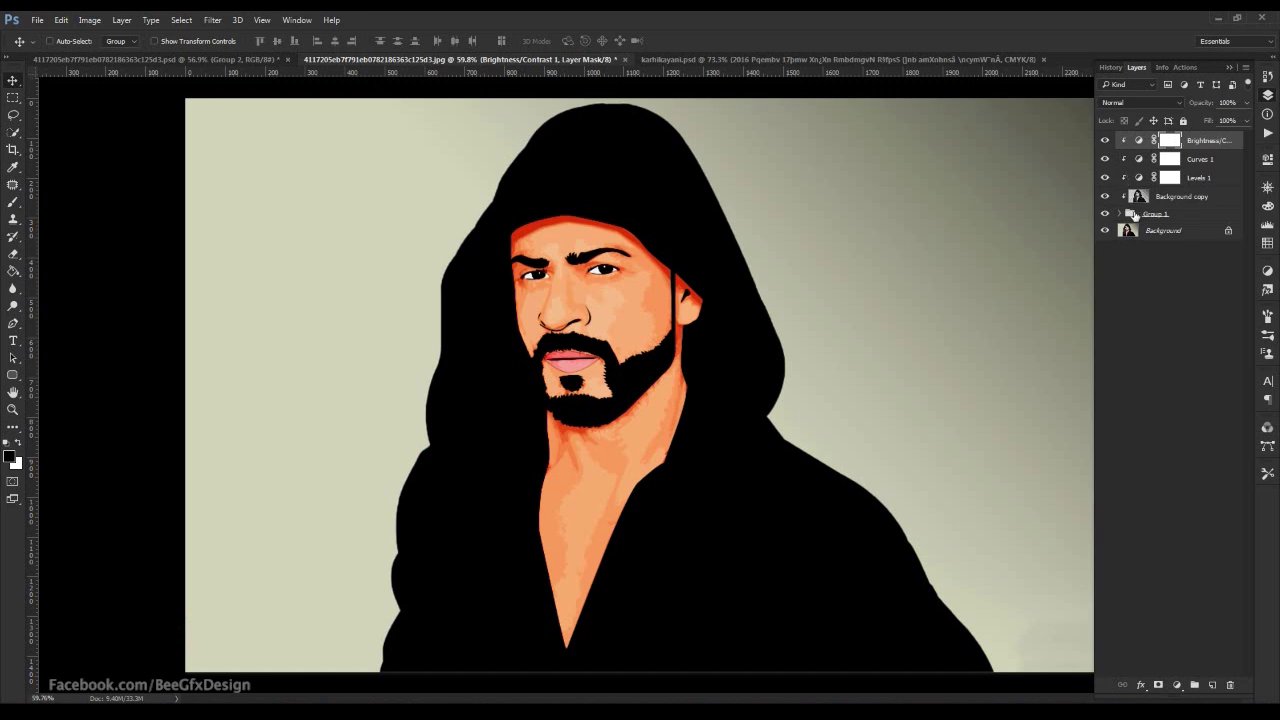
left_click(1105, 214)
left_click(1105, 214)
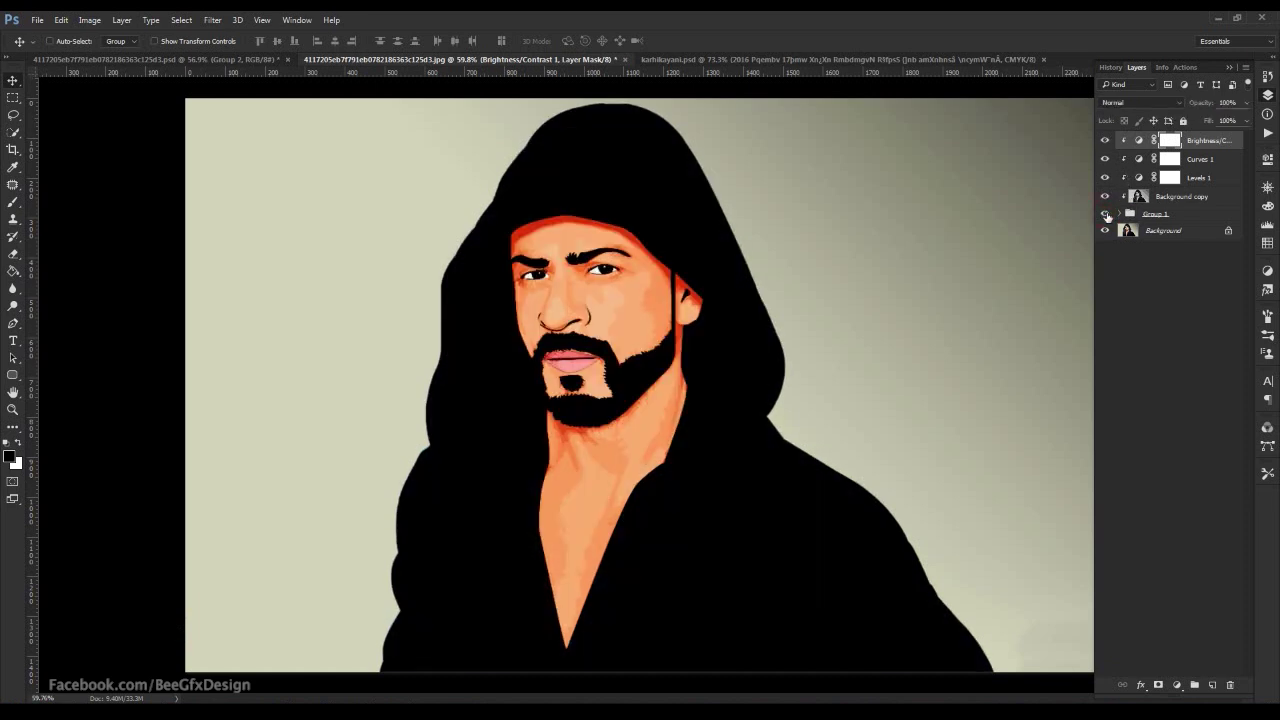
- Hide the Brightness/Contrast, Curves and Levels adjustments and set the Background copy's blend mode to Normal
left_click(1201, 181, "shift")
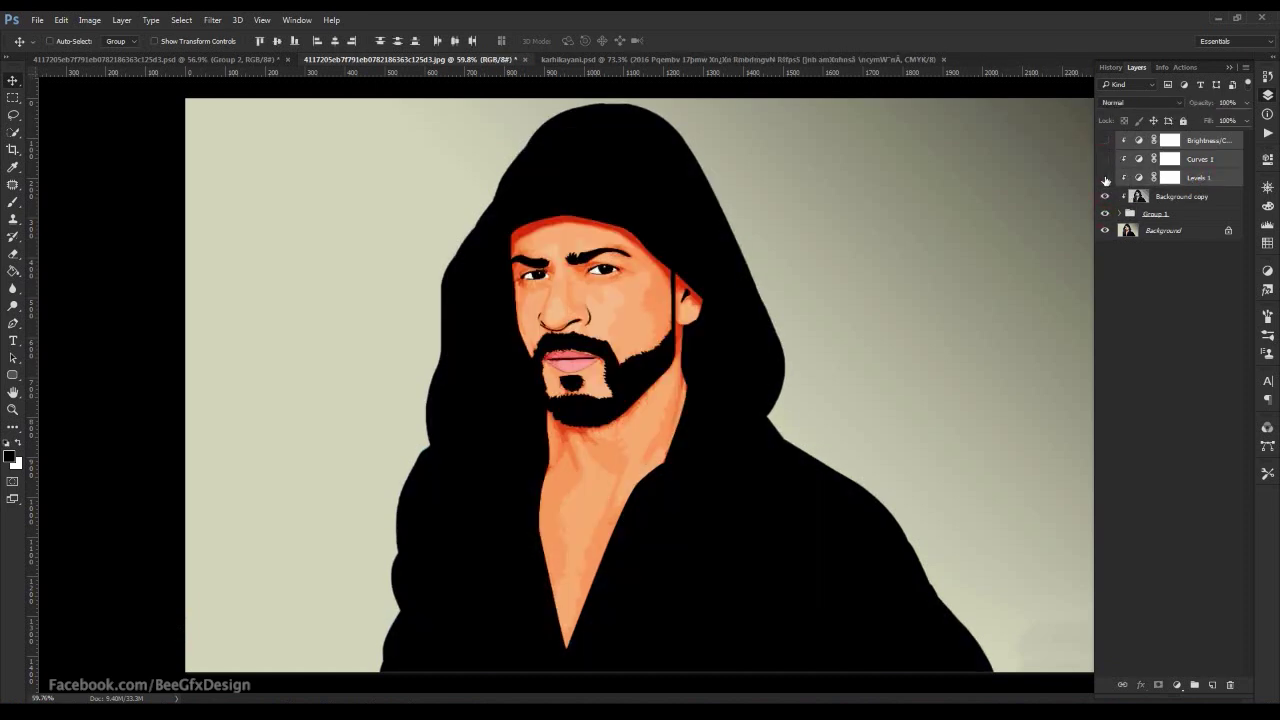
left_click(1105, 178)
left_click(1197, 201)
left_click(1123, 103)
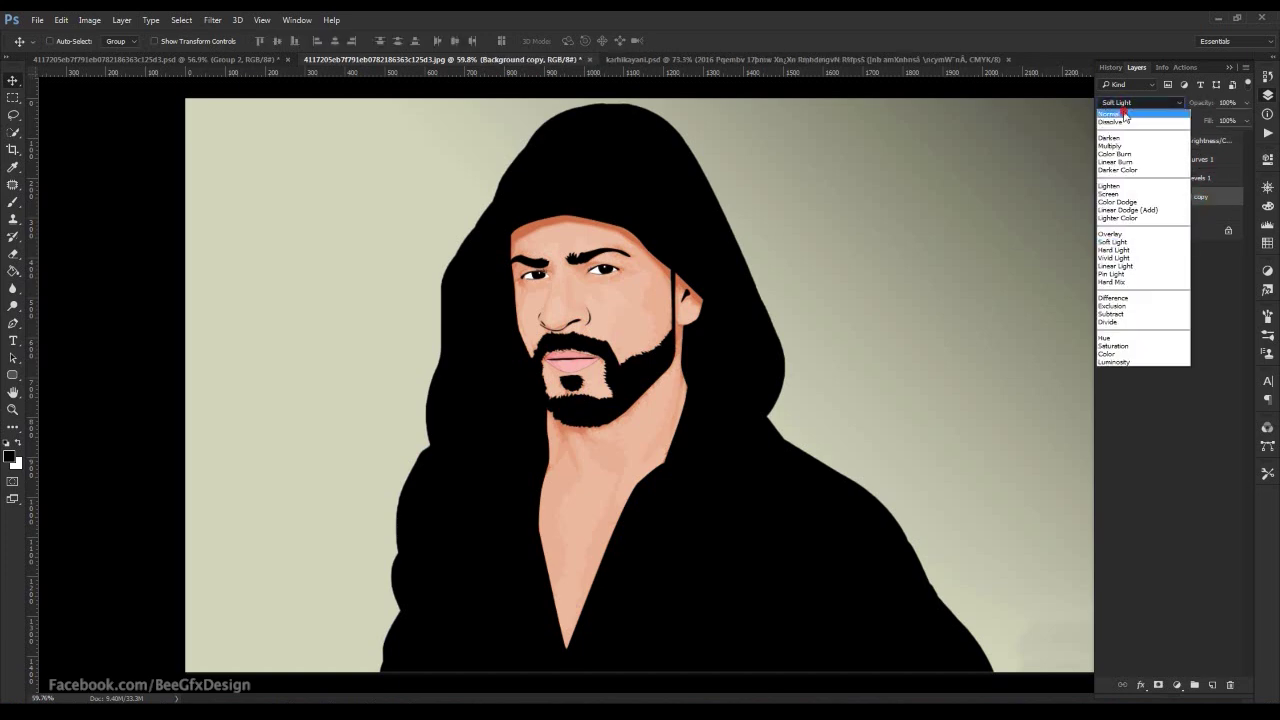
left_click(1115, 113)
- Smooth the jagged shading edges on the forehead and cheek of the Background copy, using a small brush with sampled greys
scroll(560, 292, "up", 3)
scroll(550, 279, "up", 4)
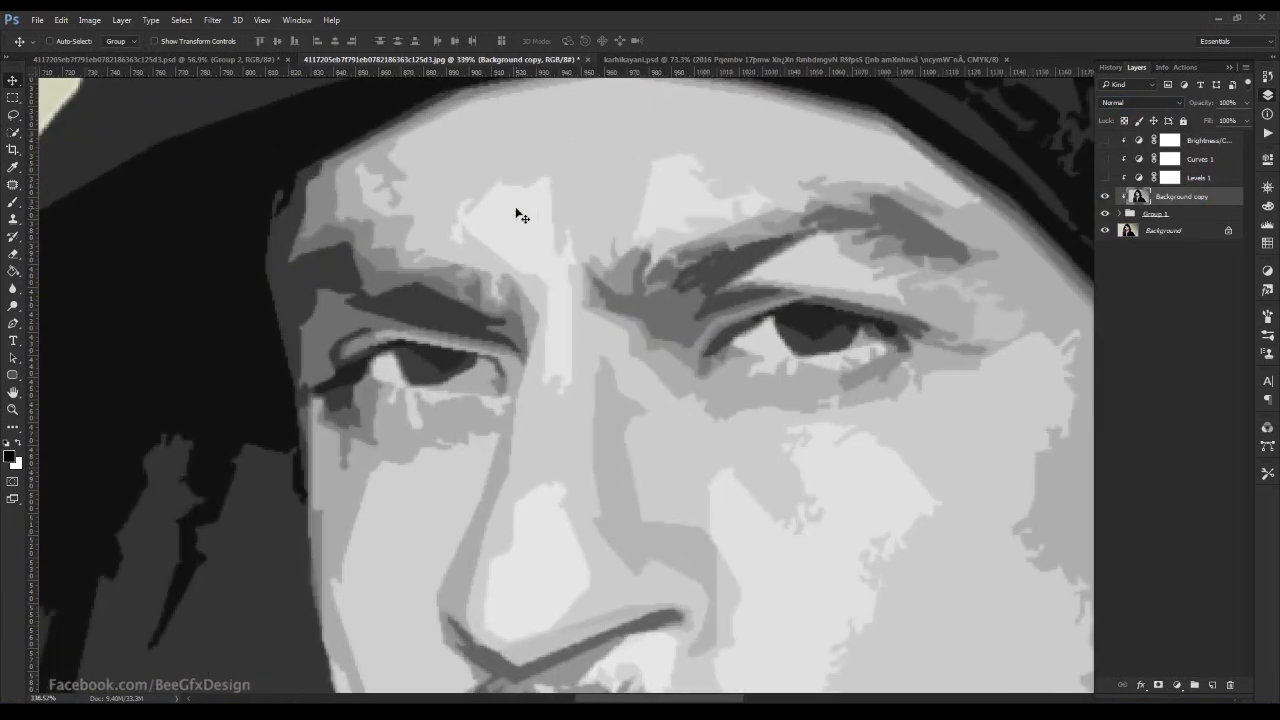
key("b")
left_click(523, 206, "alt")
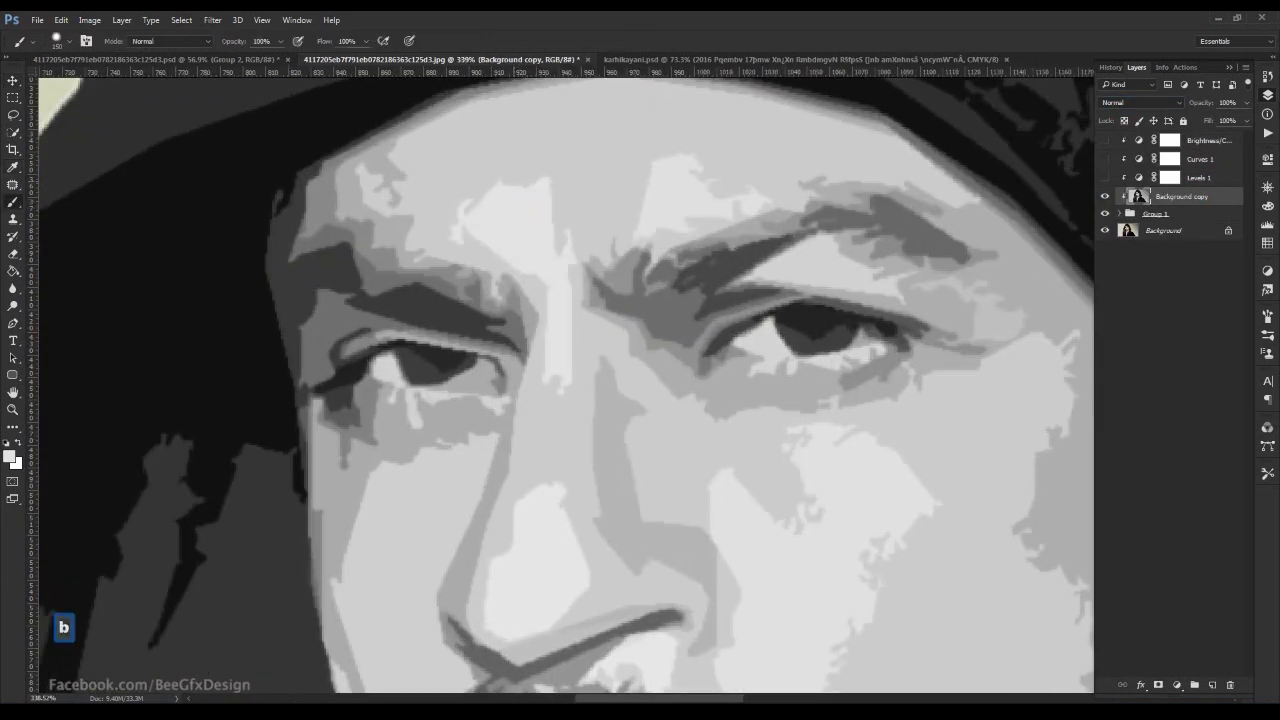
key("bracketleft")
key("bracketleft")
key("bracketleft")
key("bracketleft")
key("bracketleft")
key("bracketleft")
key("bracketleft")
key("bracketleft")
key("bracketleft")
key("bracketleft")
key("bracketleft")
key("bracketleft")
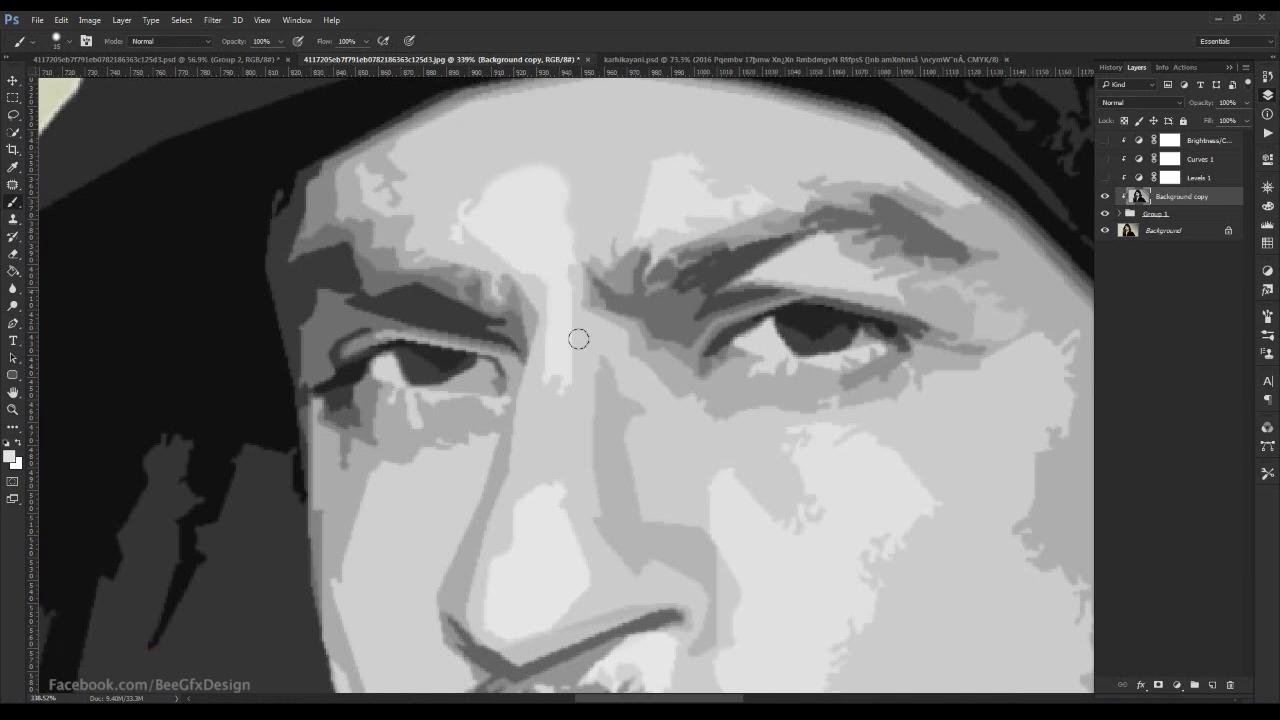
left_click_drag(561, 270, 516, 120)
left_click_drag(854, 354, 783, 541)
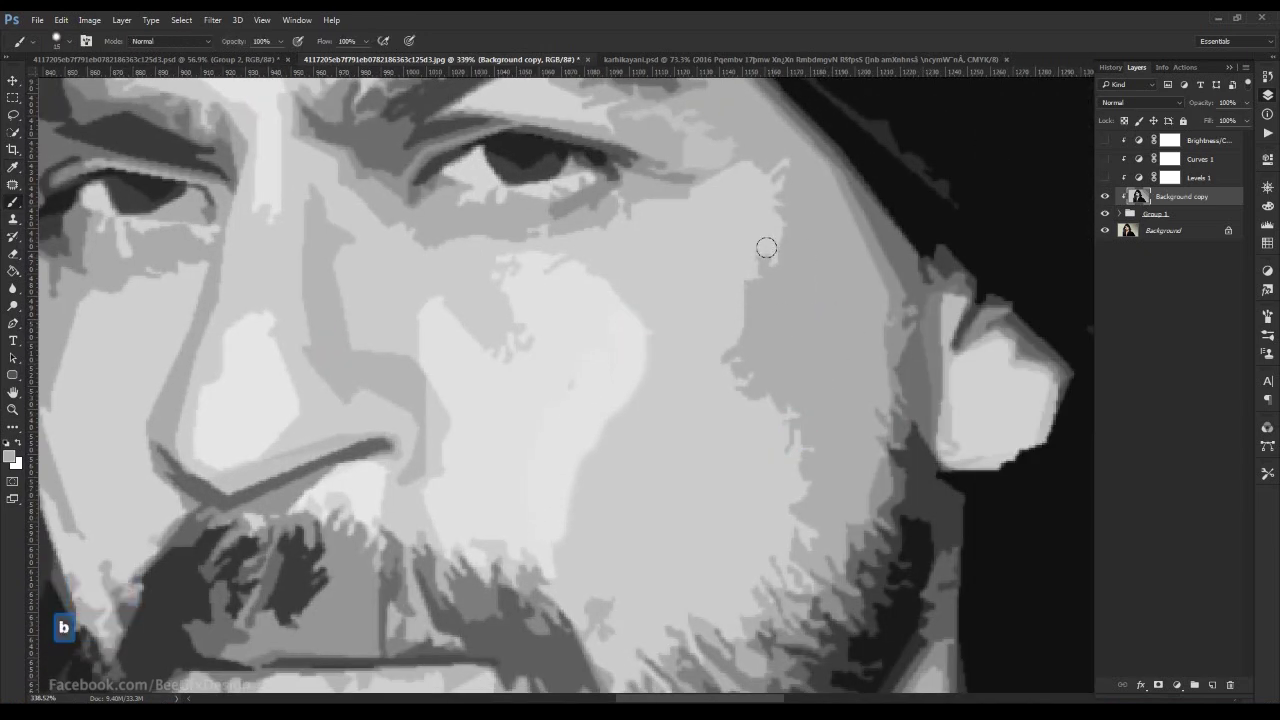
- Apply Levels to the Background copy with the black input level at 23
key("ctrl+l")
mouse_move(786, 322)
left_mouse_down()
mouse_move(835, 322)
mouse_move(799, 322)
left_mouse_up()
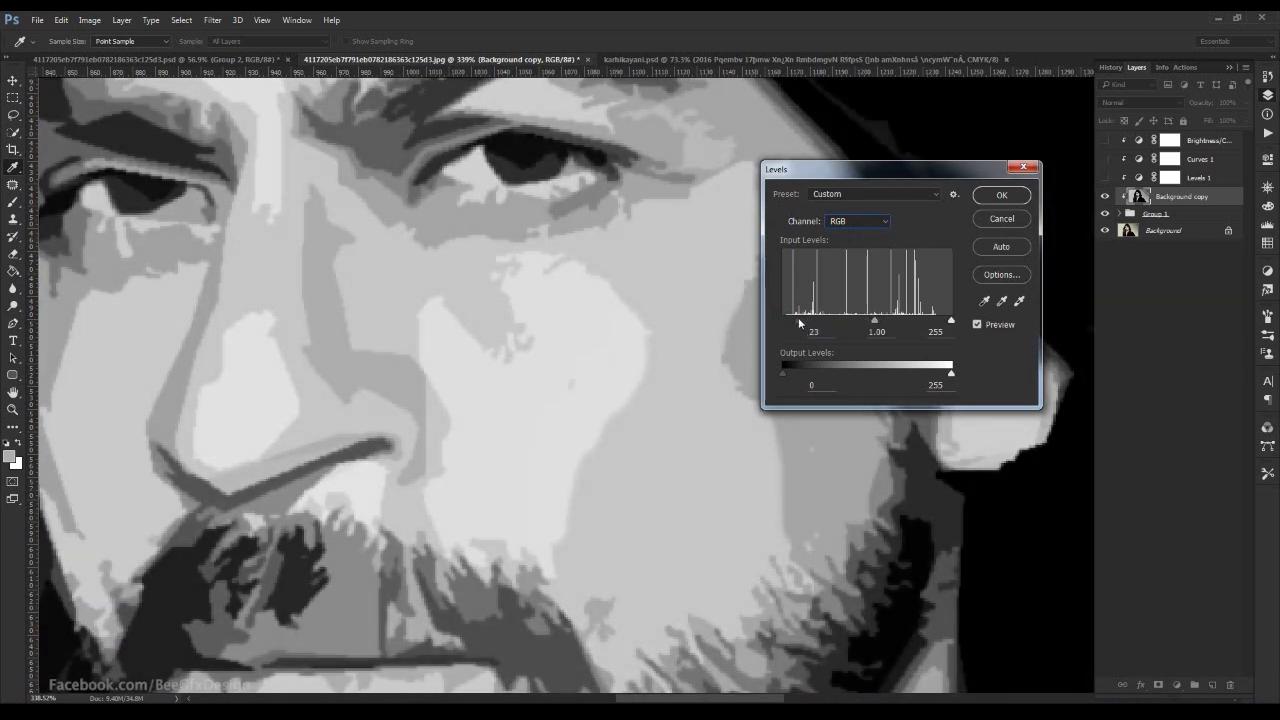
left_click(988, 199)
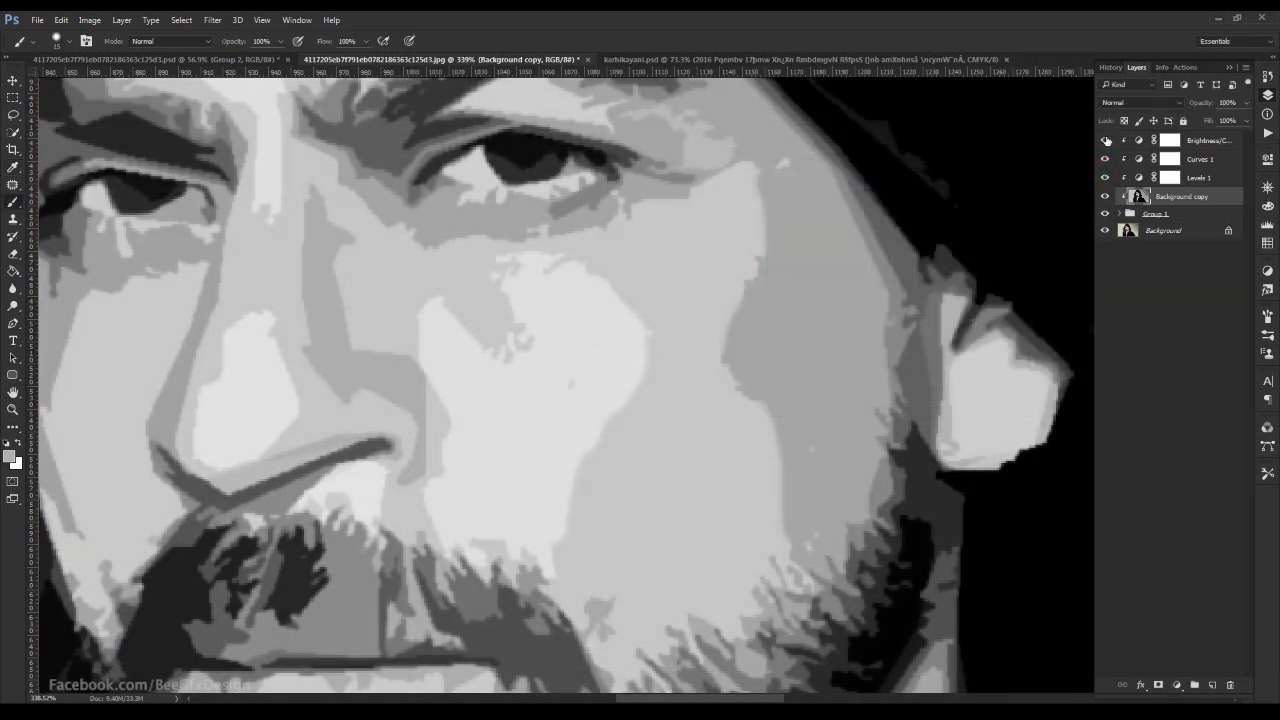
- Preview the Background copy as Soft Light with the adjustments visible, and return it to Normal with them hidden
left_click(1105, 140)
left_click(1140, 102)
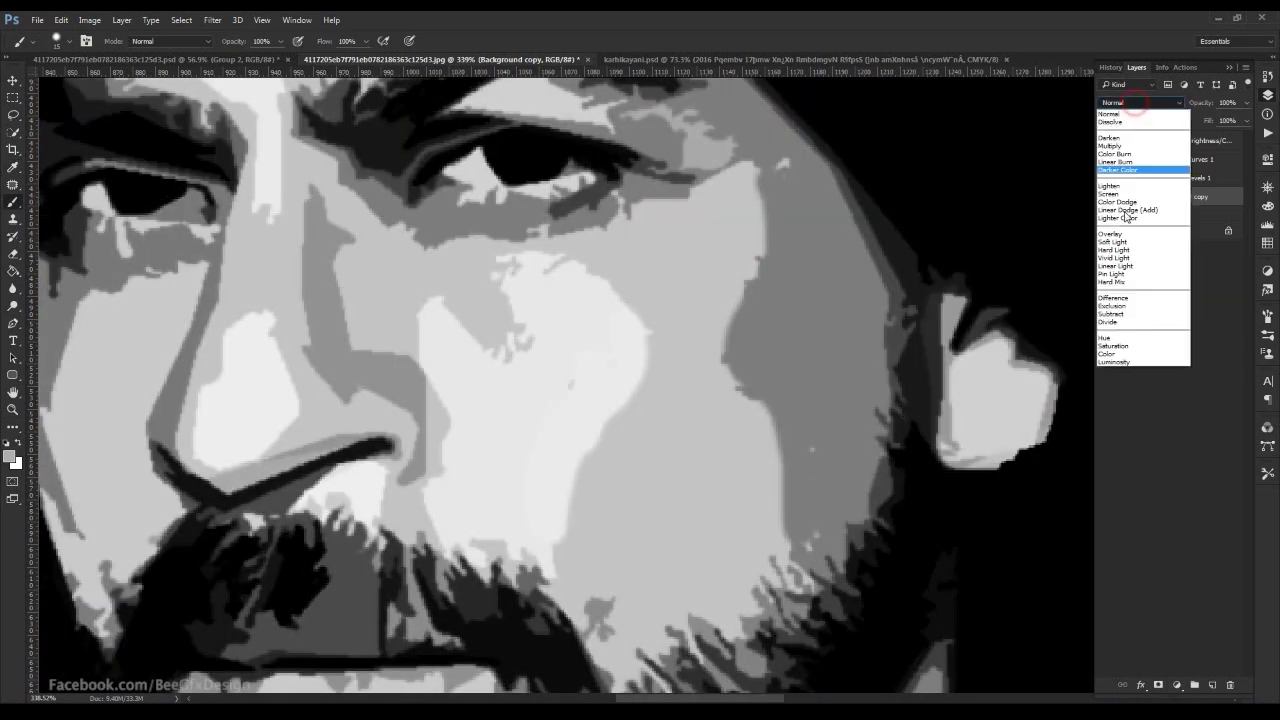
left_click(1110, 244)
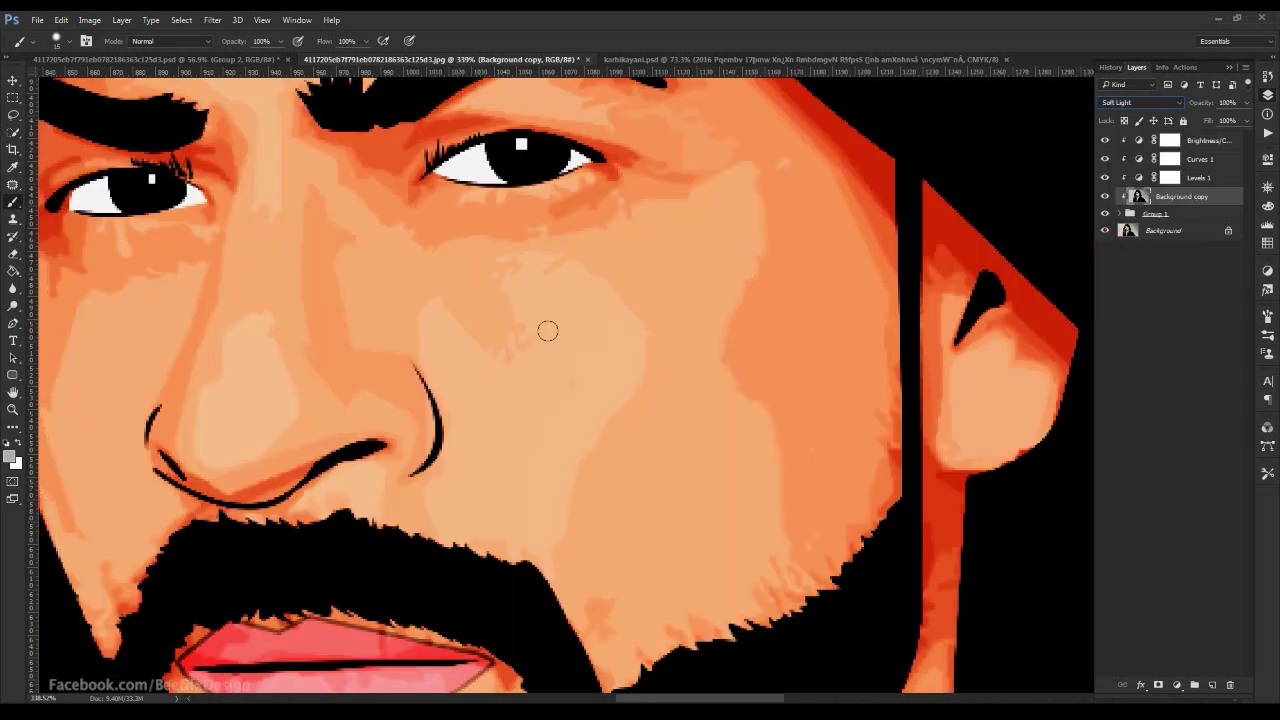
key("space")
left_click_drag(540, 551, 556, 422)
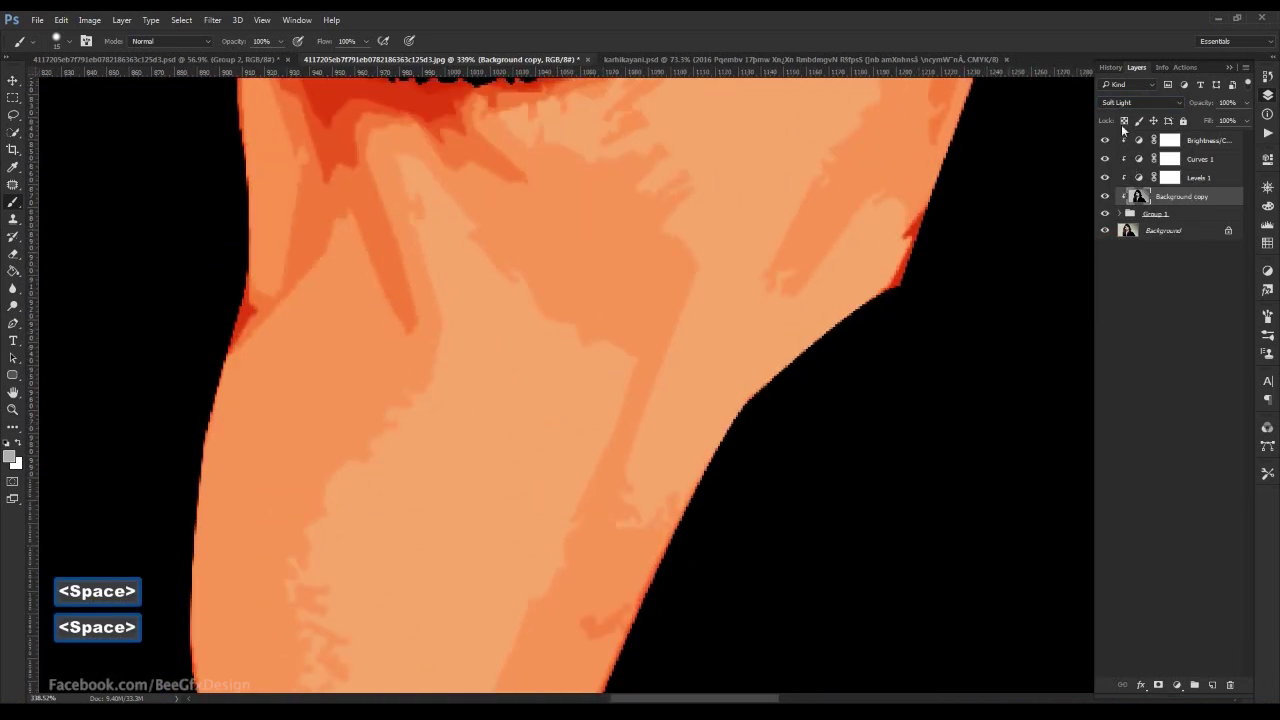
left_click(1105, 177)
left_click(1128, 102)
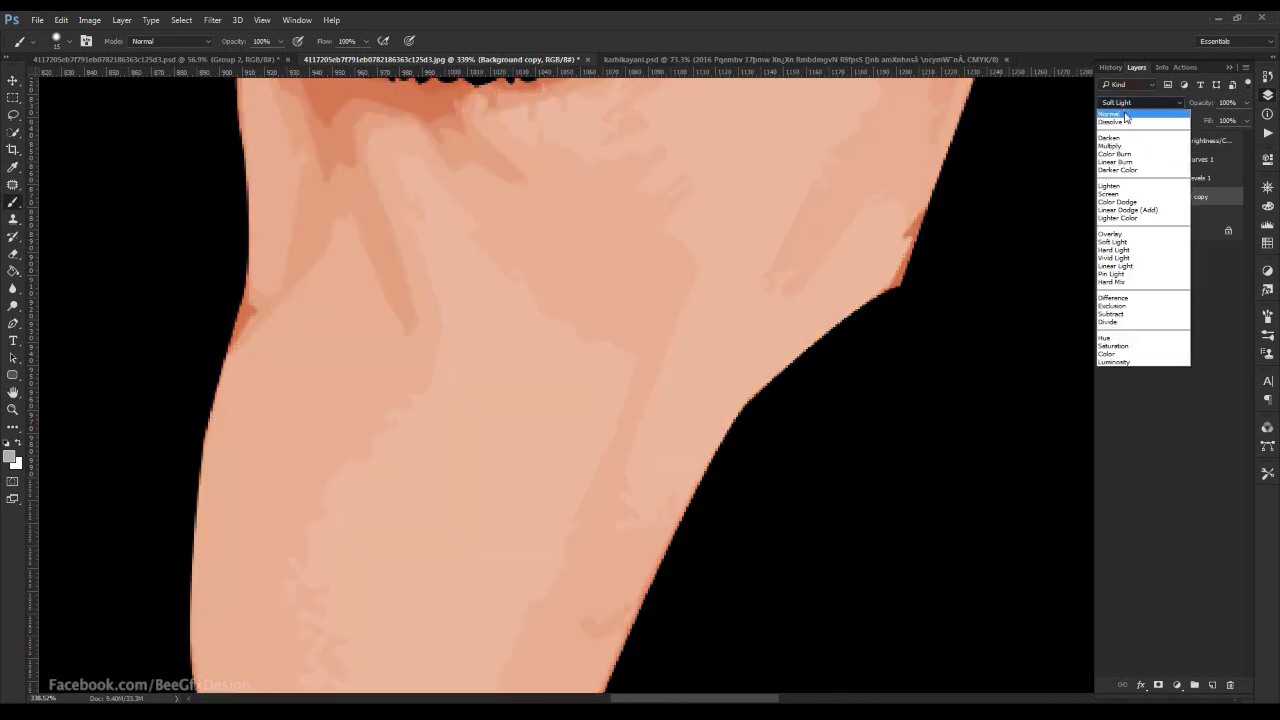
left_click(1112, 113)
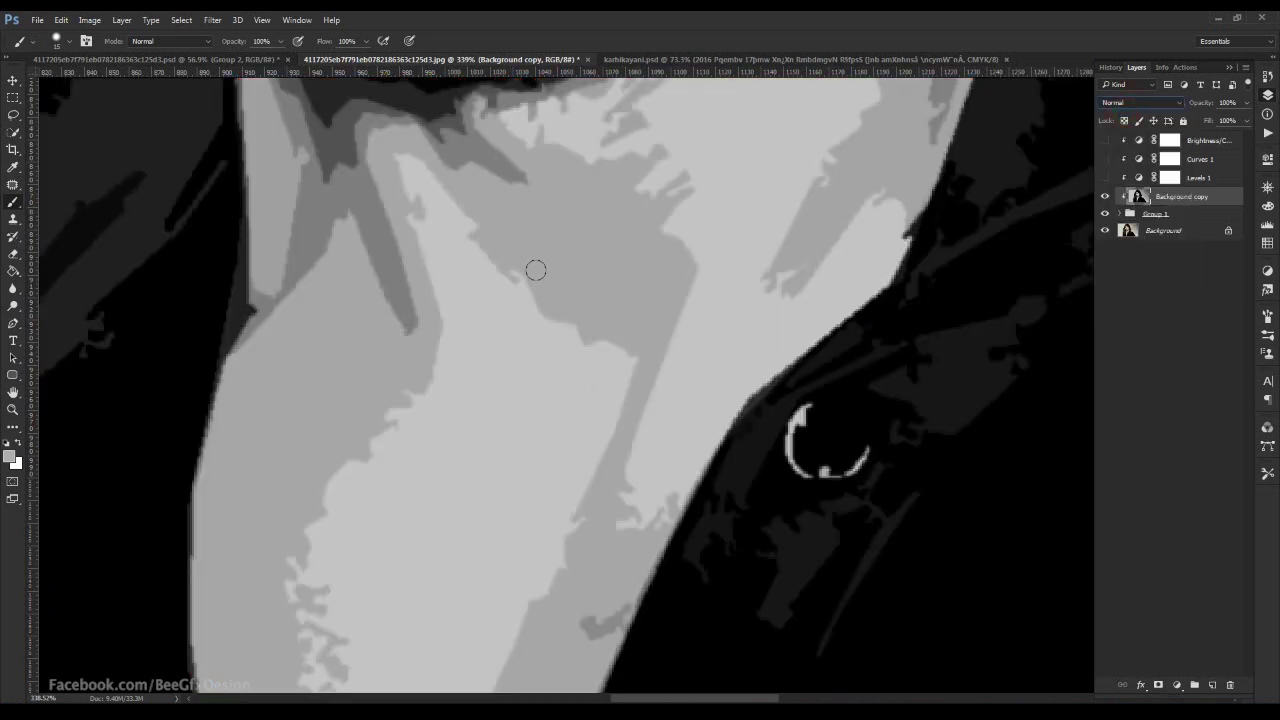
- Smooth the jagged shading edges on the neck and above the eyebrow of the Background copy by brushing with sampled greys
mouse_move(537, 272)
left_mouse_down()
mouse_move(546, 305)
mouse_move(633, 387)
mouse_move(558, 523)
mouse_move(603, 543)
left_mouse_up()
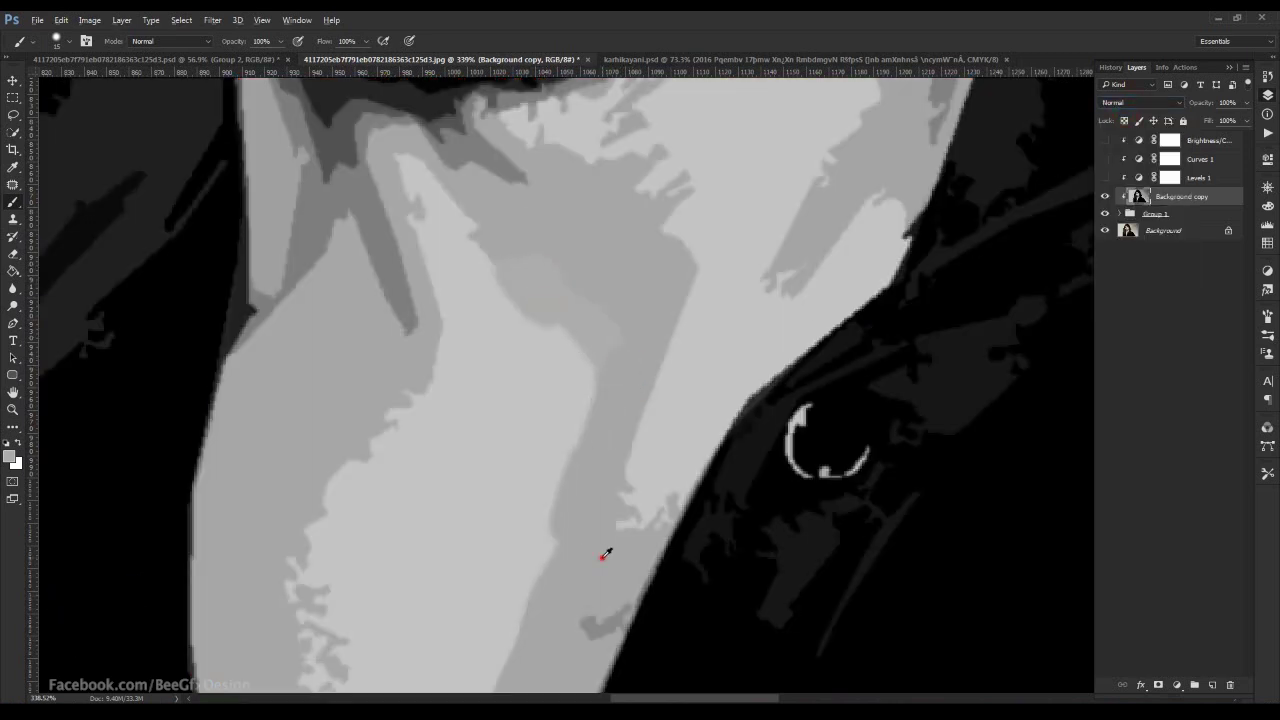
key("space")
left_click_drag(628, 267, 623, 347)
key("space")
left_click_drag(640, 243, 837, 491)
left_click_drag(610, 321, 670, 470)
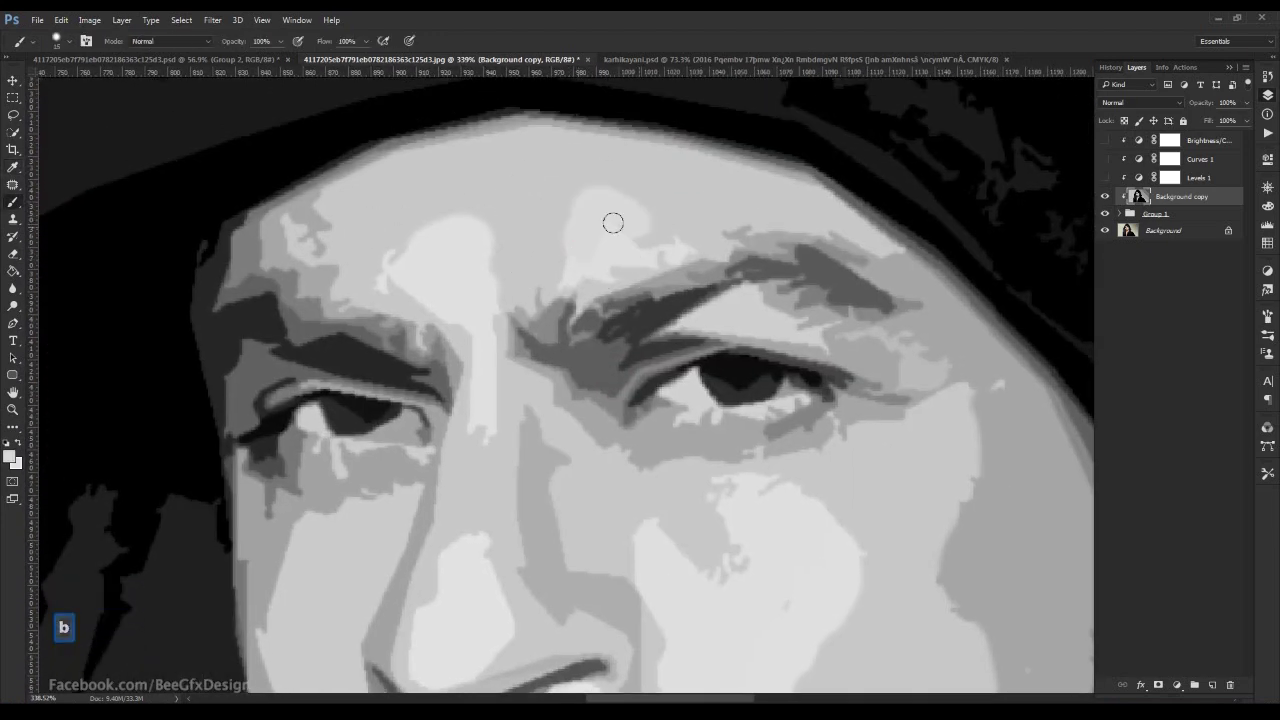
- Show the three adjustment layers and set the Background copy's blend mode to Soft Light
scroll(767, 233, "down", 1)
left_click_drag(1105, 180, 1105, 140)
left_click(1140, 102)
left_click(1140, 248)
- Inspect the portrait at 100% and fitted to the window, with and without the panels
key("ctrl+alt+0")
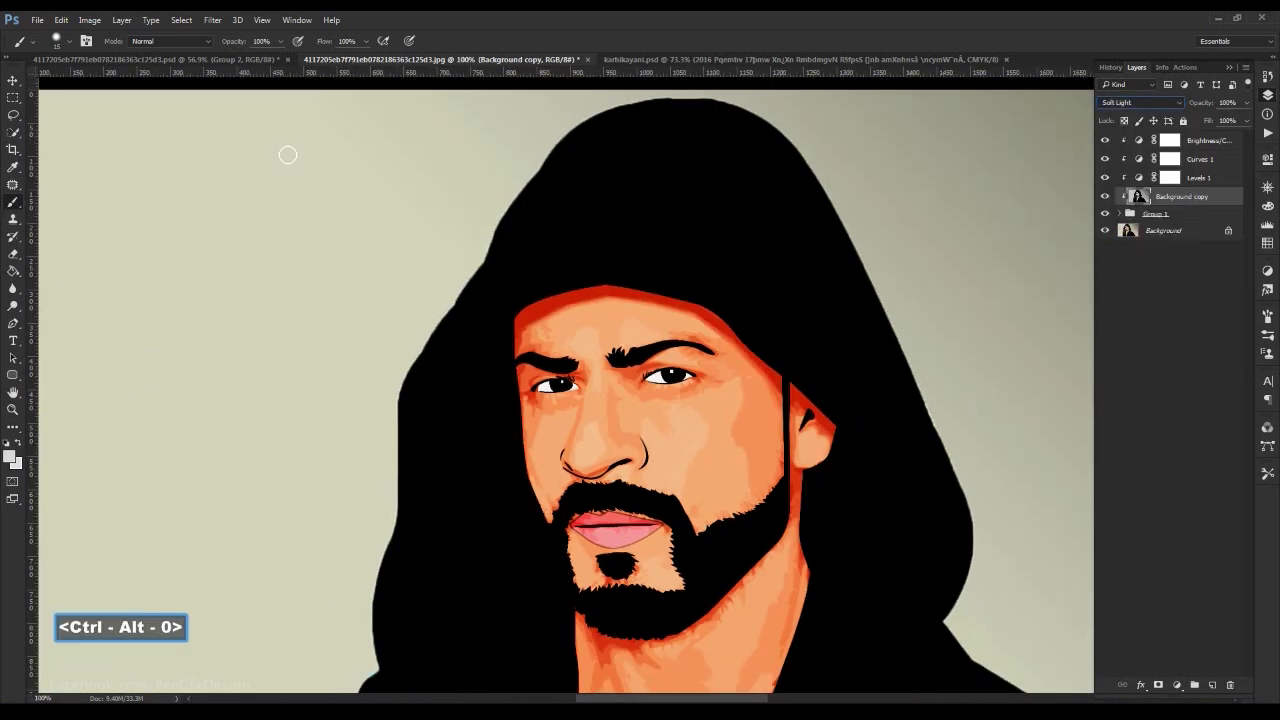
key("v")
key("ctrl+alt+0")
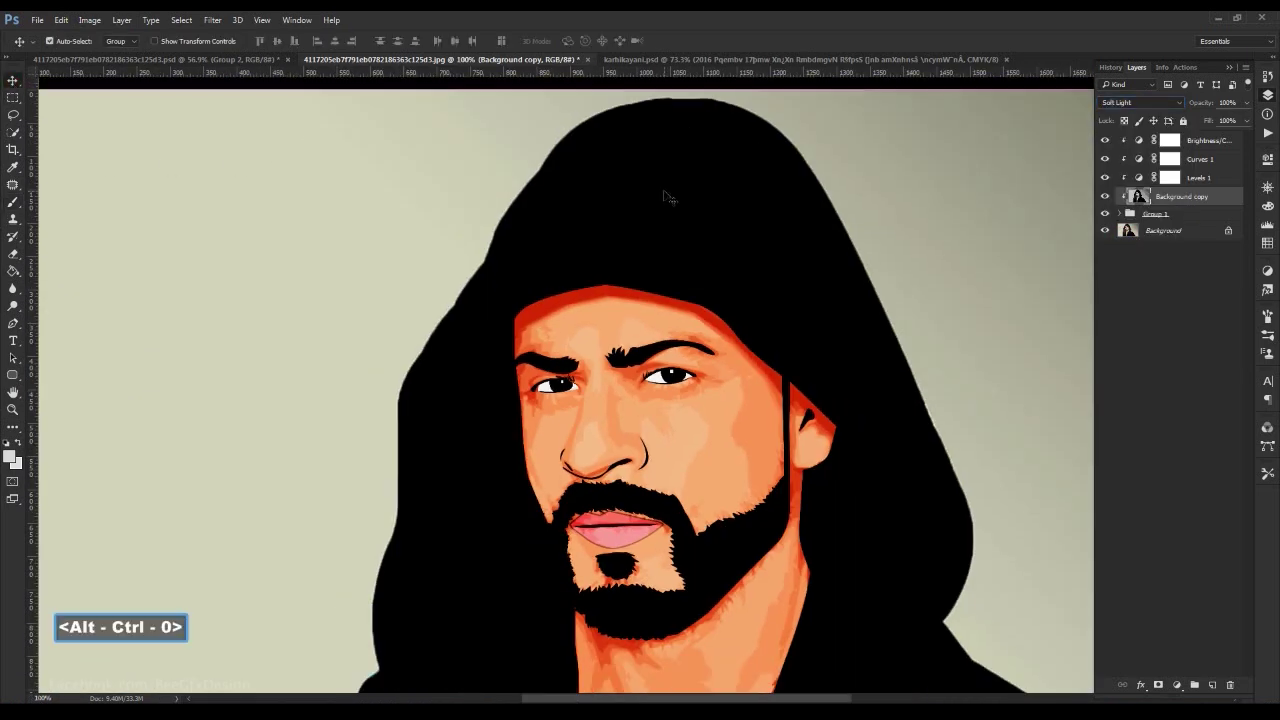
key("ctrl+0")
key("Tab")
key("Tab")
key("F7")
key("F7")
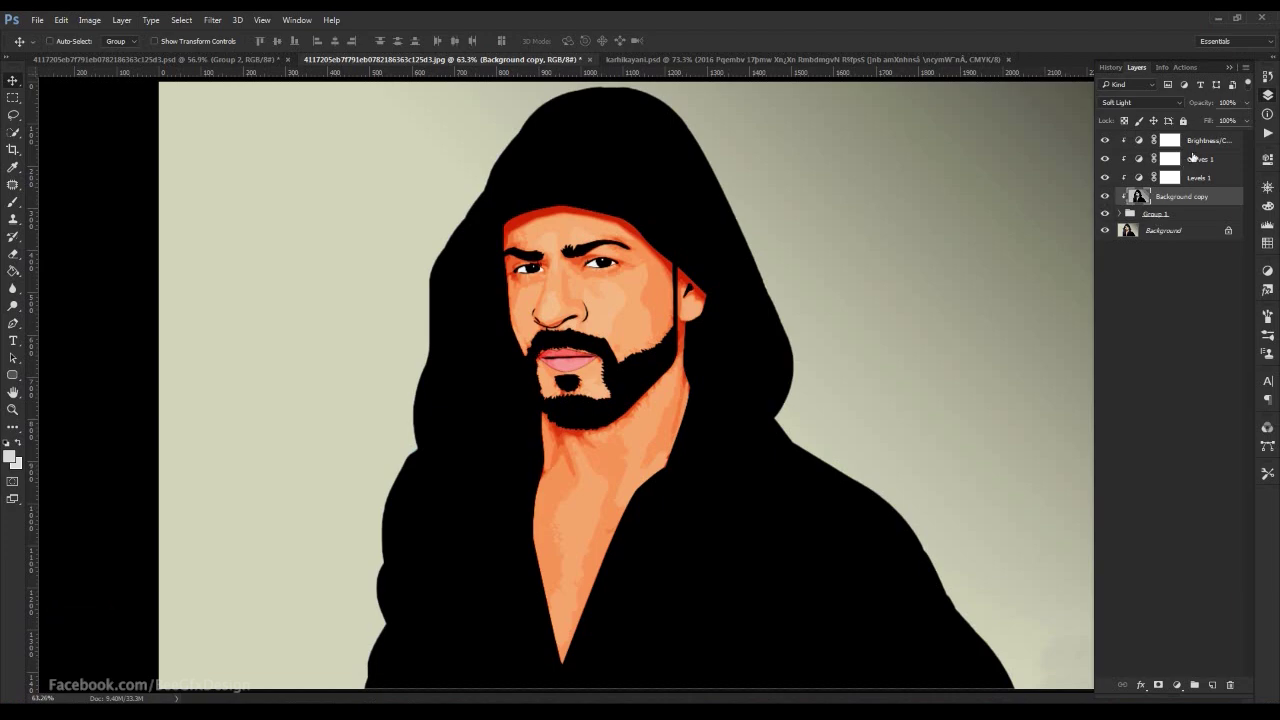